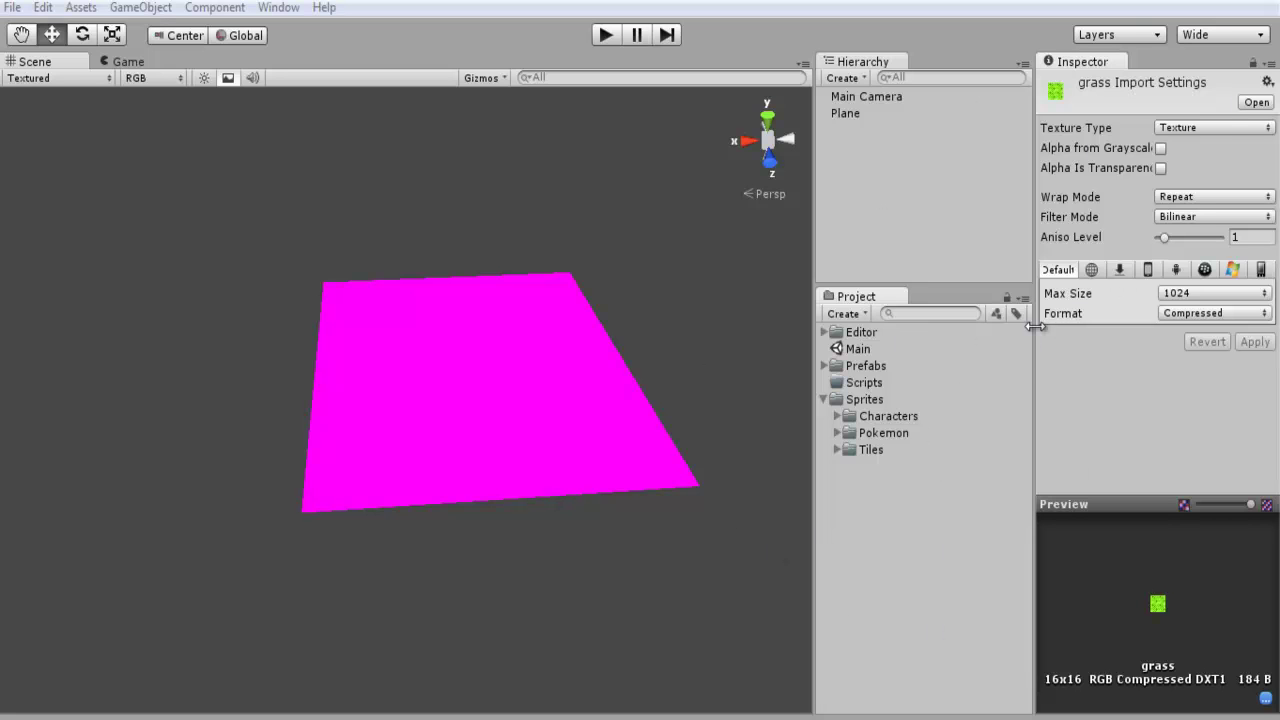
Step: Expand the Editor folder and select the magenta plane in the scene
{"action": "left_click", "coordinate": [824, 336]}
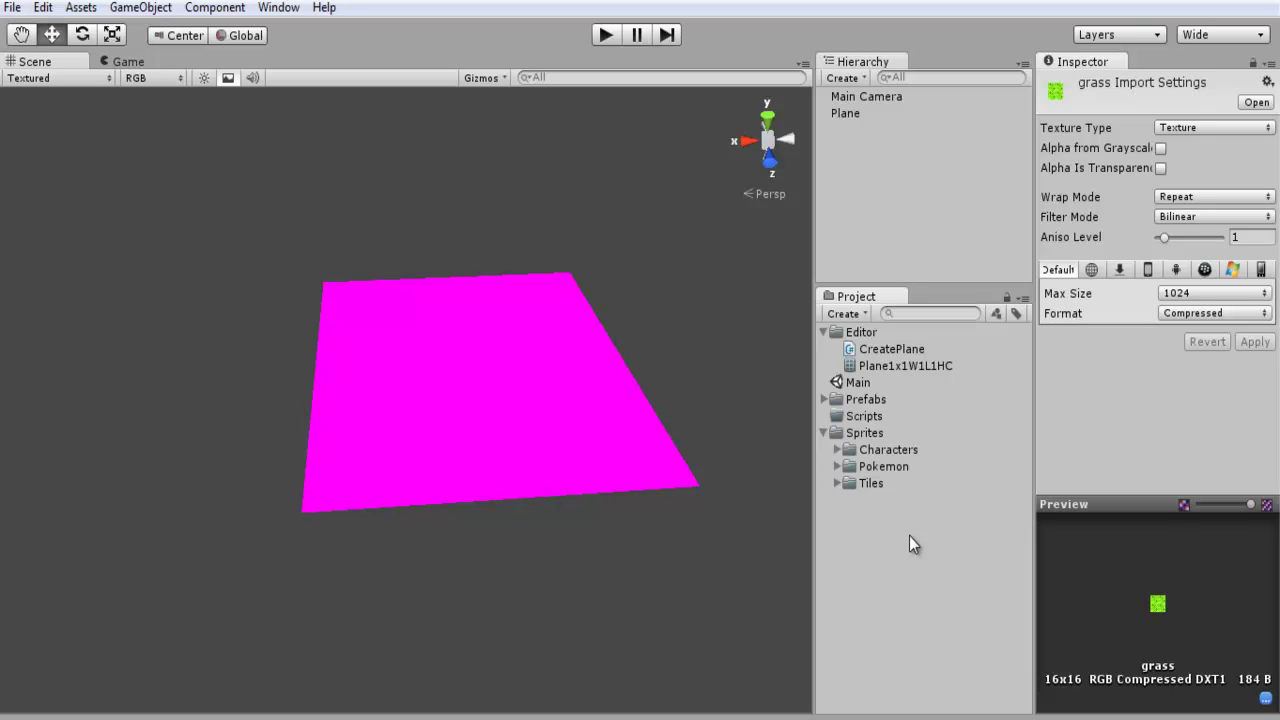
{"action": "left_click_drag", "start_coordinate": [530, 390], "coordinate": [623, 390], "text": "alt"}
{"action": "left_click", "coordinate": [560, 337]}
Step: Add a built-in Plane via GameObject > Create Other, move it along X, then delete it
{"action": "left_click", "coordinate": [140, 7]}
{"action": "mouse_move", "coordinate": [180, 54]}
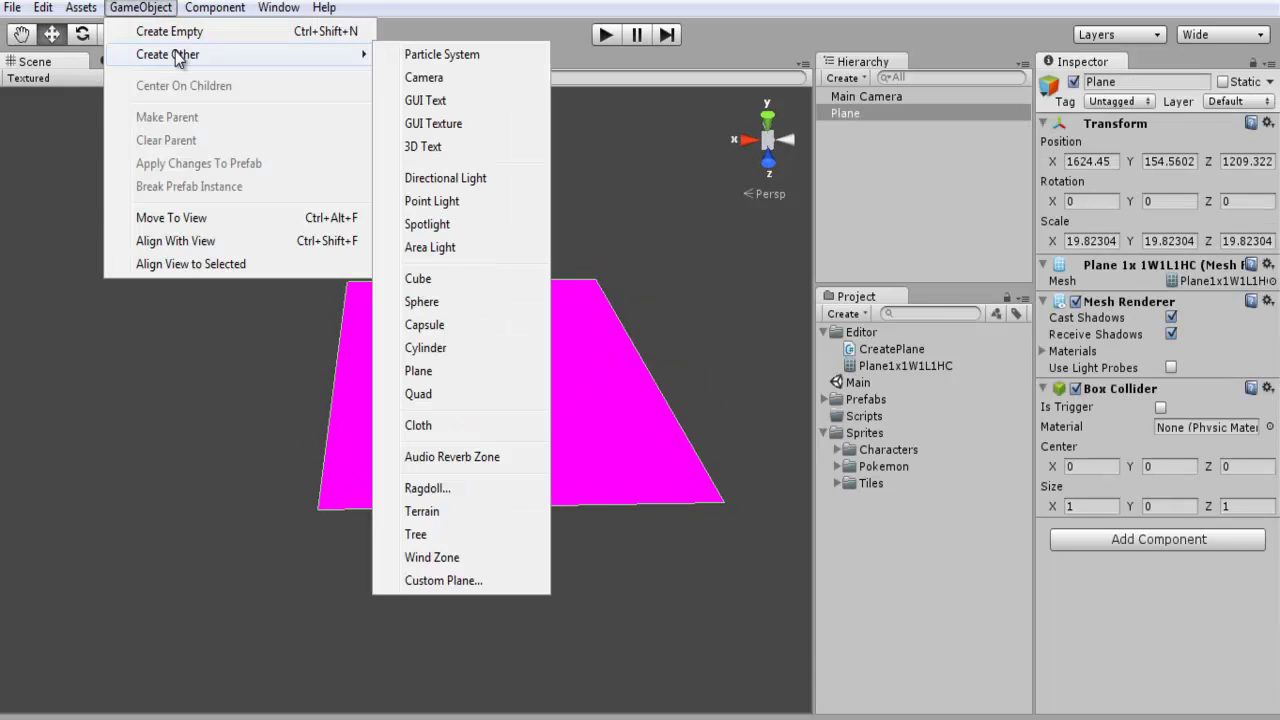
{"action": "left_click", "coordinate": [470, 371]}
{"action": "left_click_drag", "start_coordinate": [362, 399], "coordinate": [476, 414]}
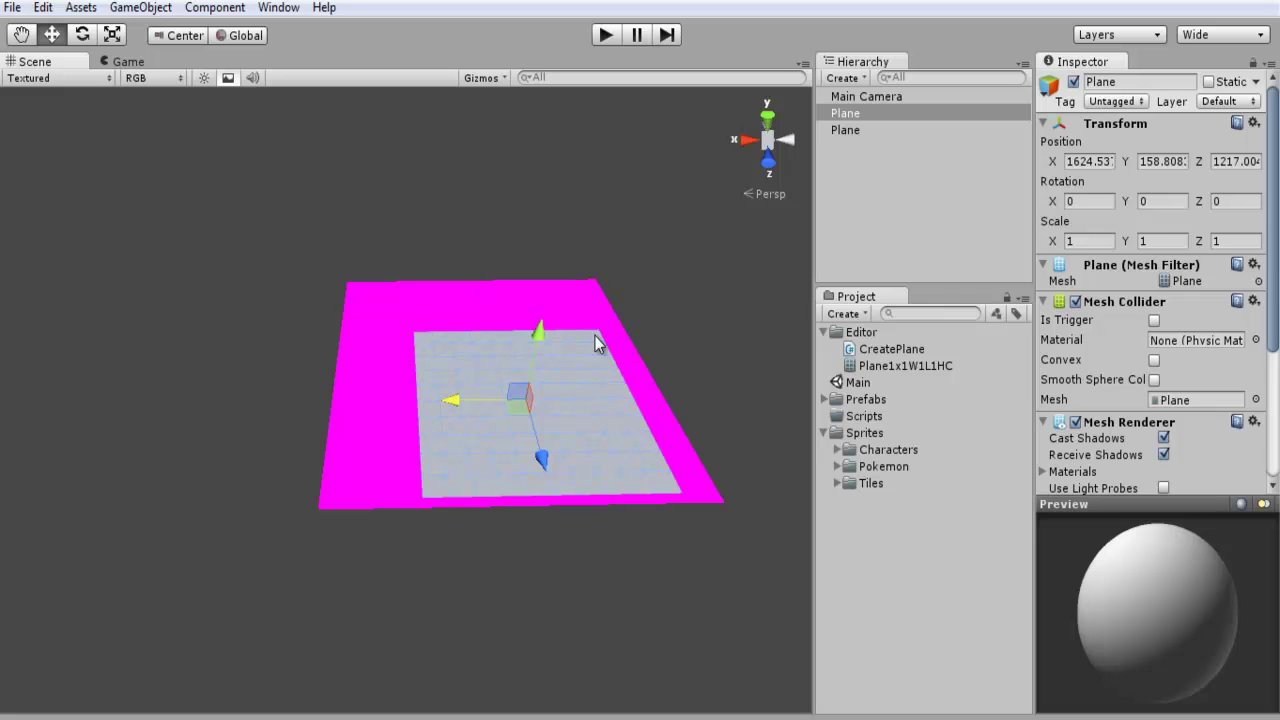
{"action": "key", "text": "Delete"}
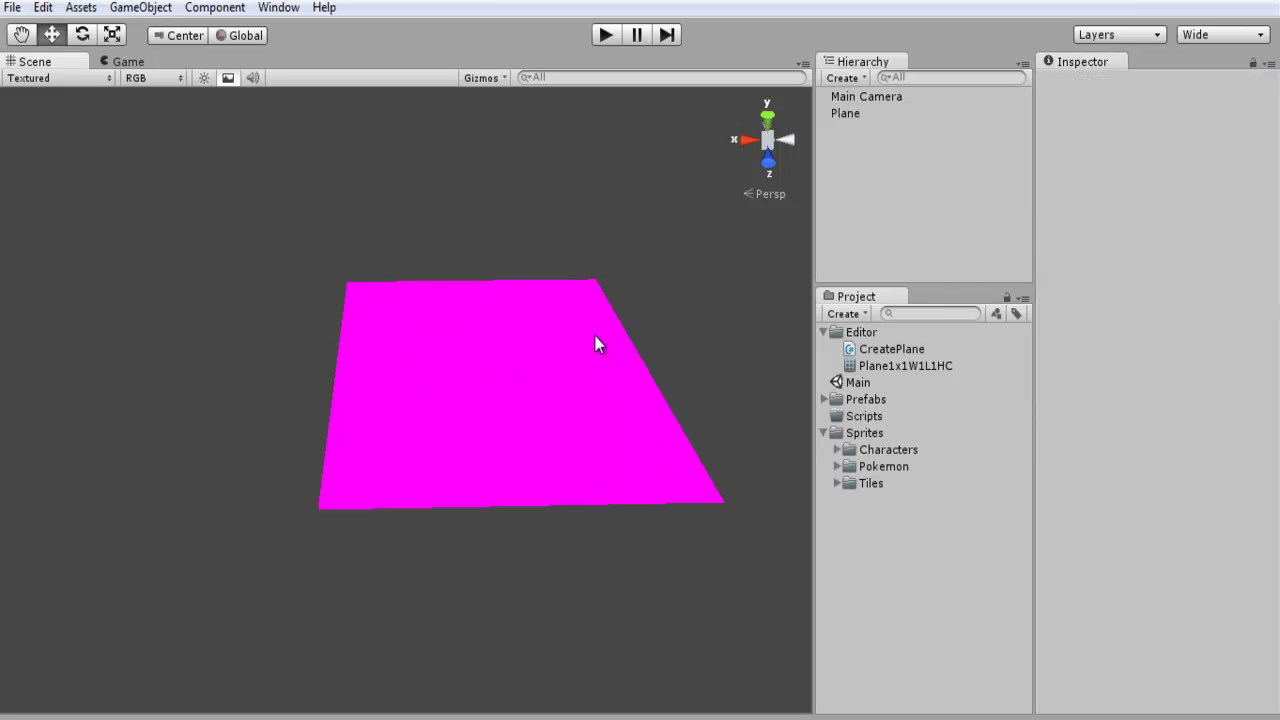
Step: Shift the magenta plane along X, deselect it, and open CreatePlane in MonoDevelop
{"action": "left_click", "coordinate": [548, 362]}
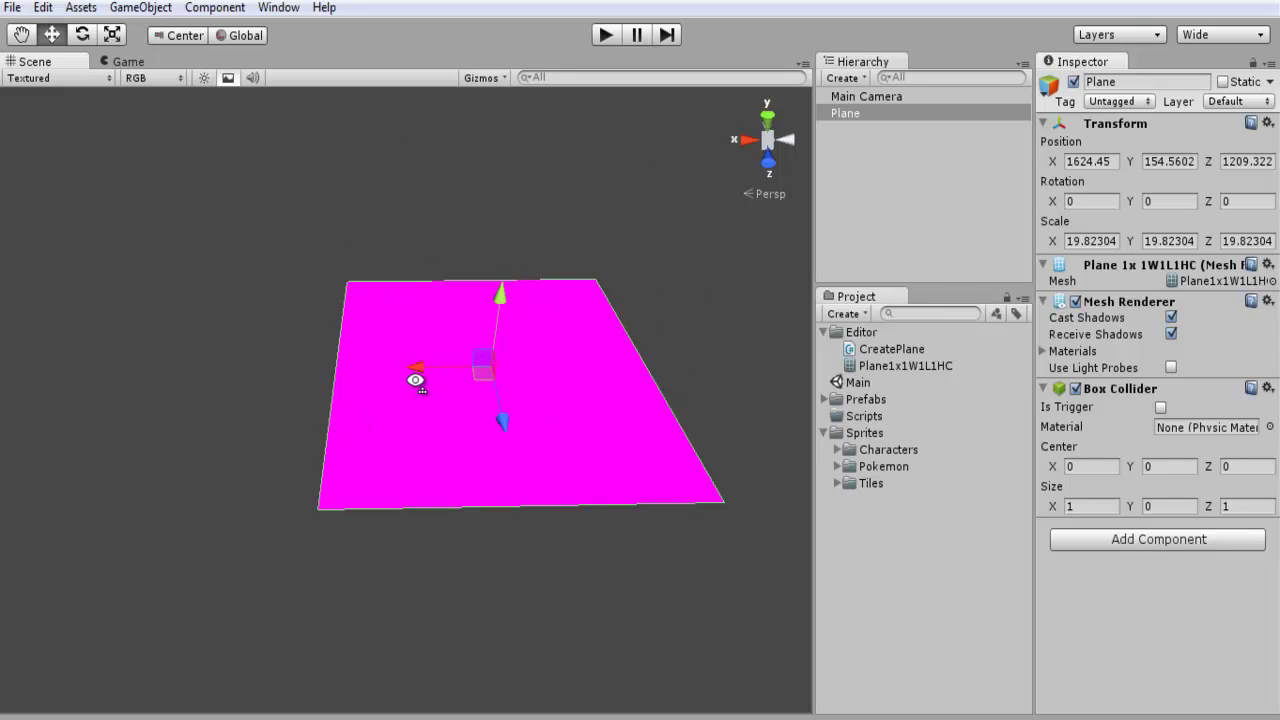
{"action": "mouse_move", "coordinate": [415, 367]}
{"action": "left_mouse_down"}
{"action": "mouse_move", "coordinate": [308, 368]}
{"action": "mouse_move", "coordinate": [453, 372]}
{"action": "mouse_move", "coordinate": [432, 370]}
{"action": "left_mouse_up"}
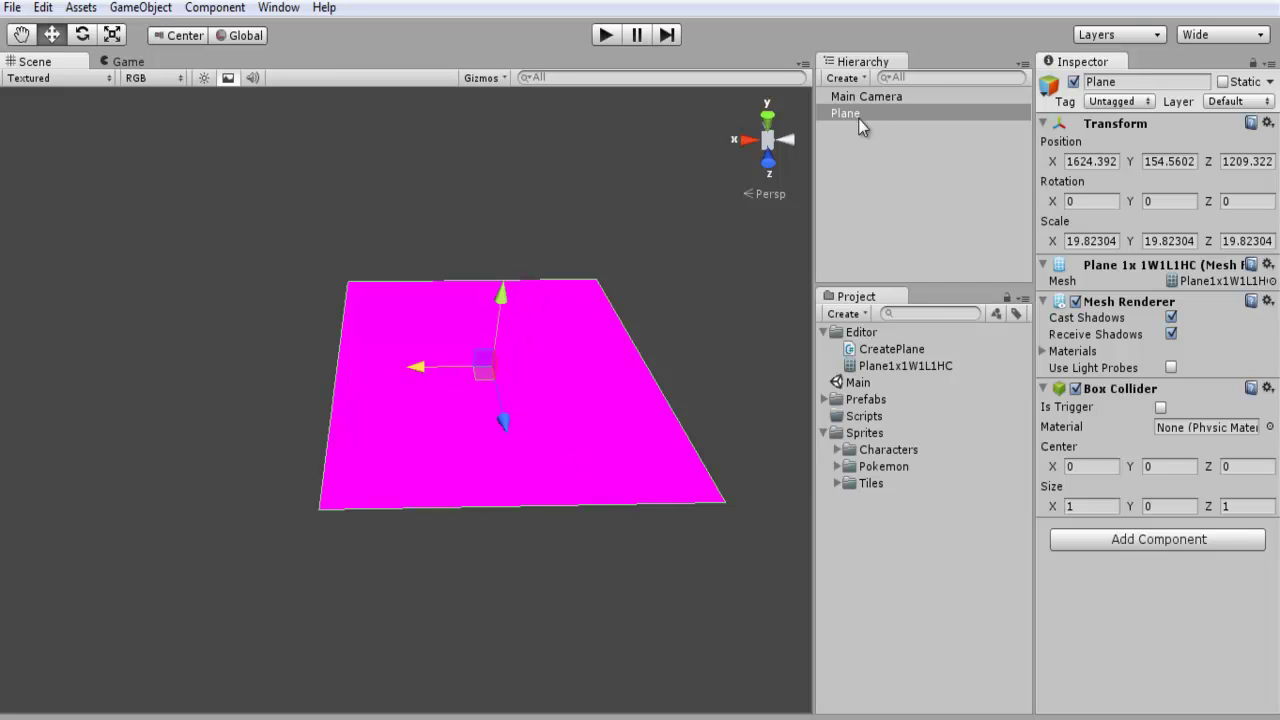
{"action": "left_click", "coordinate": [699, 286]}
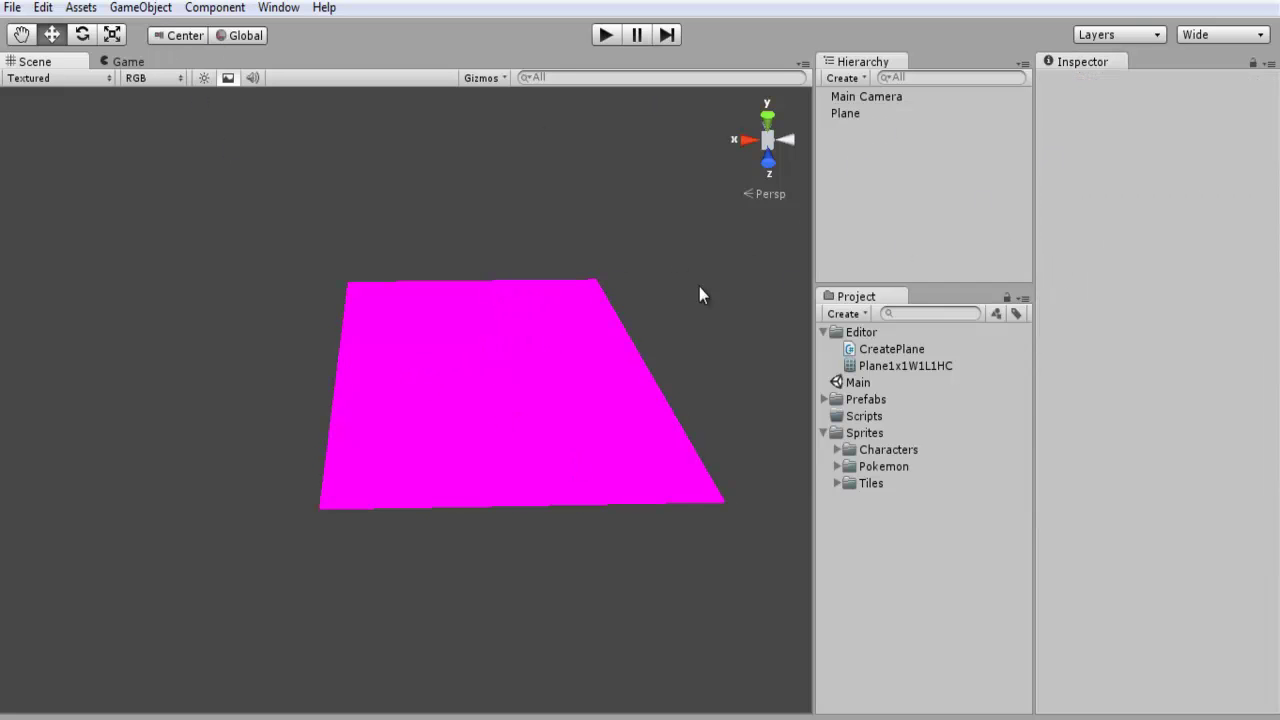
{"action": "left_click", "coordinate": [889, 350]}
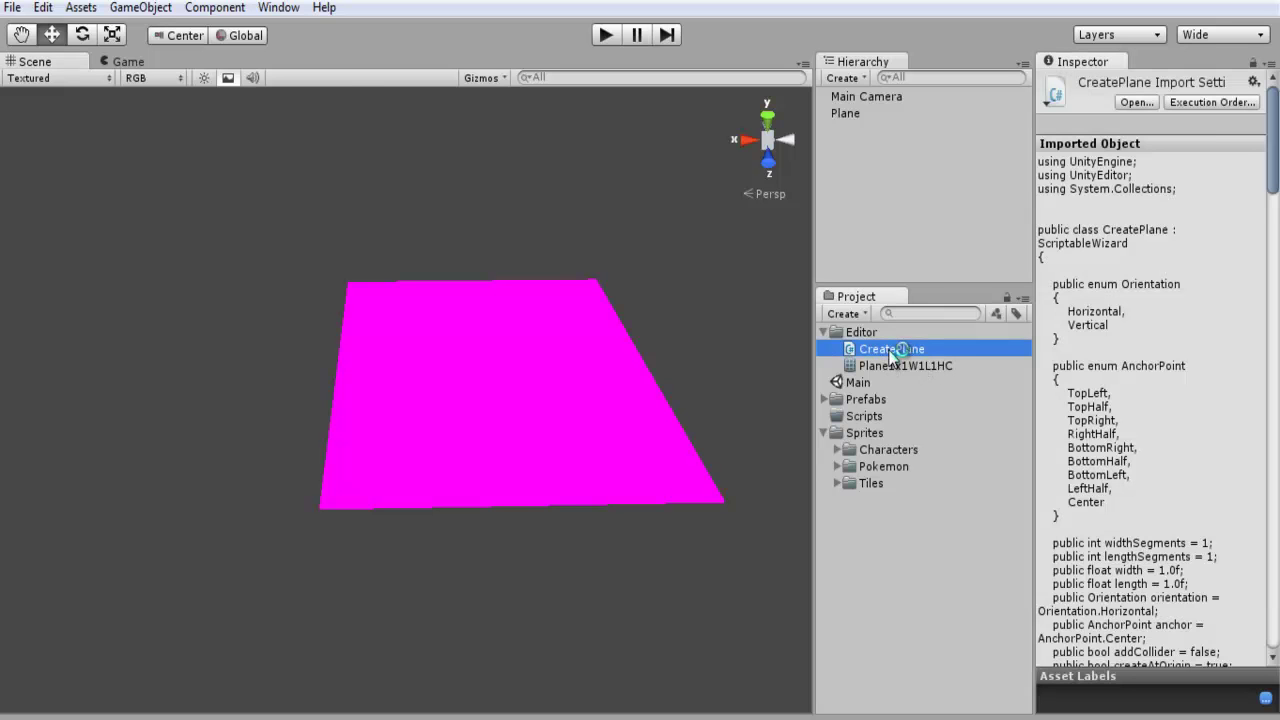
{"action": "double_click", "coordinate": [891, 350]}
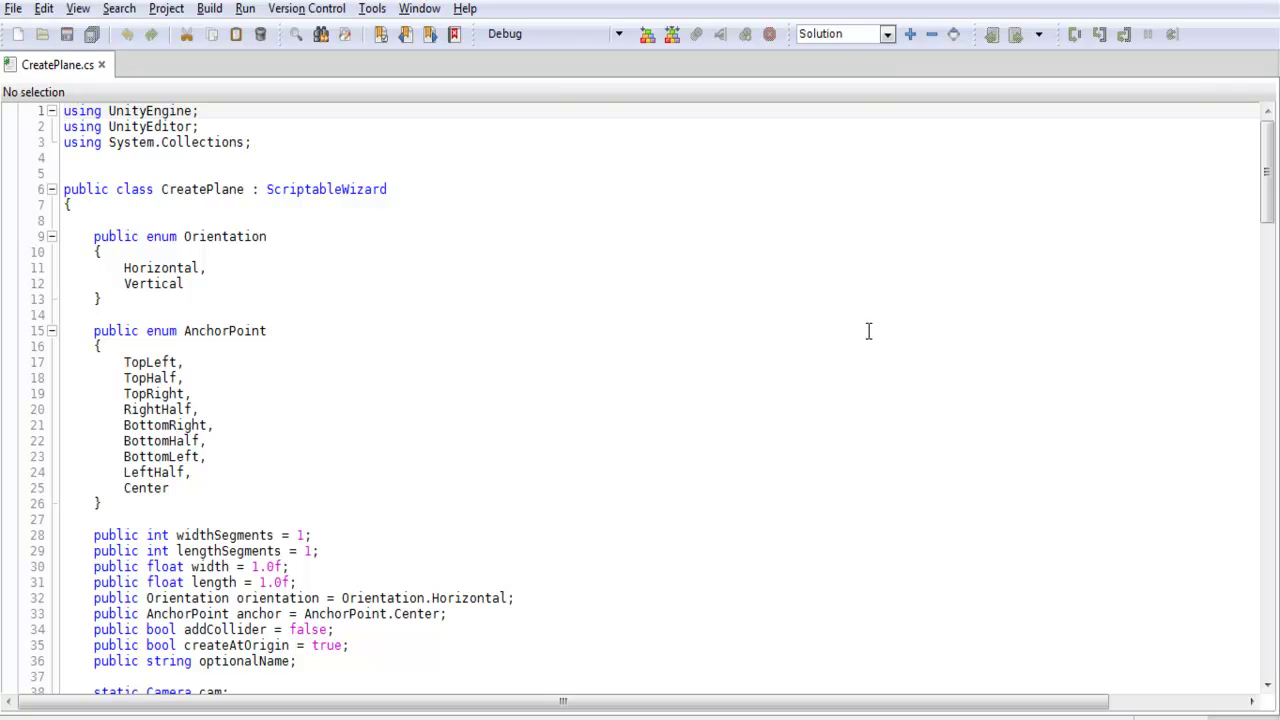
Step: Scroll through CreatePlane.cs to read its vertex, triangle and mesh-saving code
{"action": "left_click_drag", "start_coordinate": [1271, 177], "coordinate": [1237, 134]}
{"action": "scroll", "coordinate": [655, 404], "scroll_direction": "down", "scroll_amount": 6}
{"action": "scroll", "coordinate": [652, 405], "scroll_direction": "down", "scroll_amount": 6}
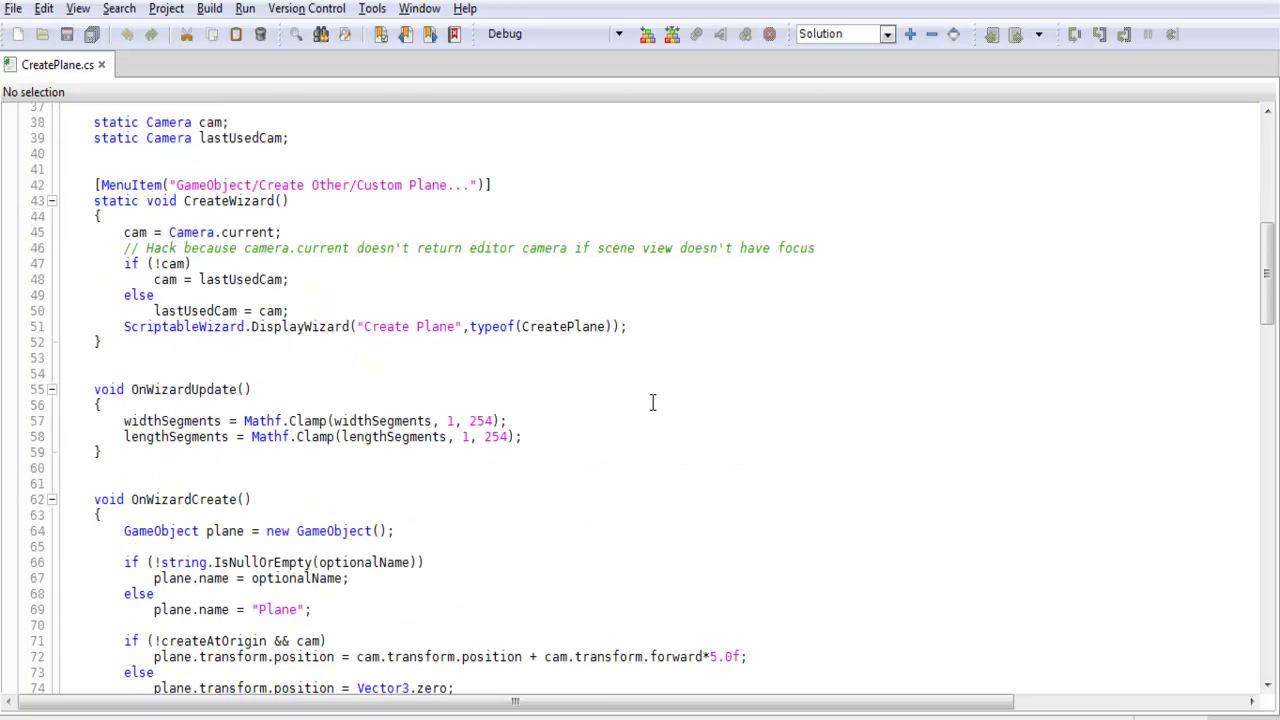
{"action": "scroll", "coordinate": [652, 400], "scroll_direction": "down", "scroll_amount": 20}
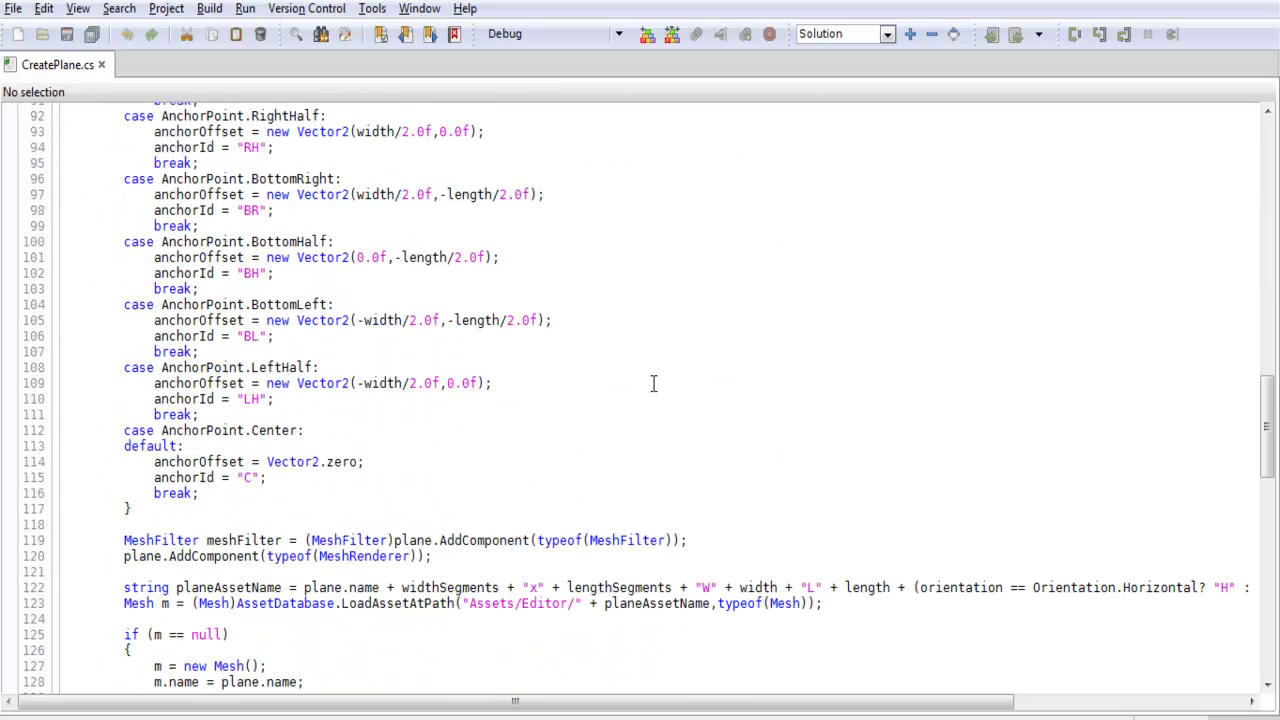
{"action": "scroll", "coordinate": [653, 380], "scroll_direction": "down", "scroll_amount": 13}
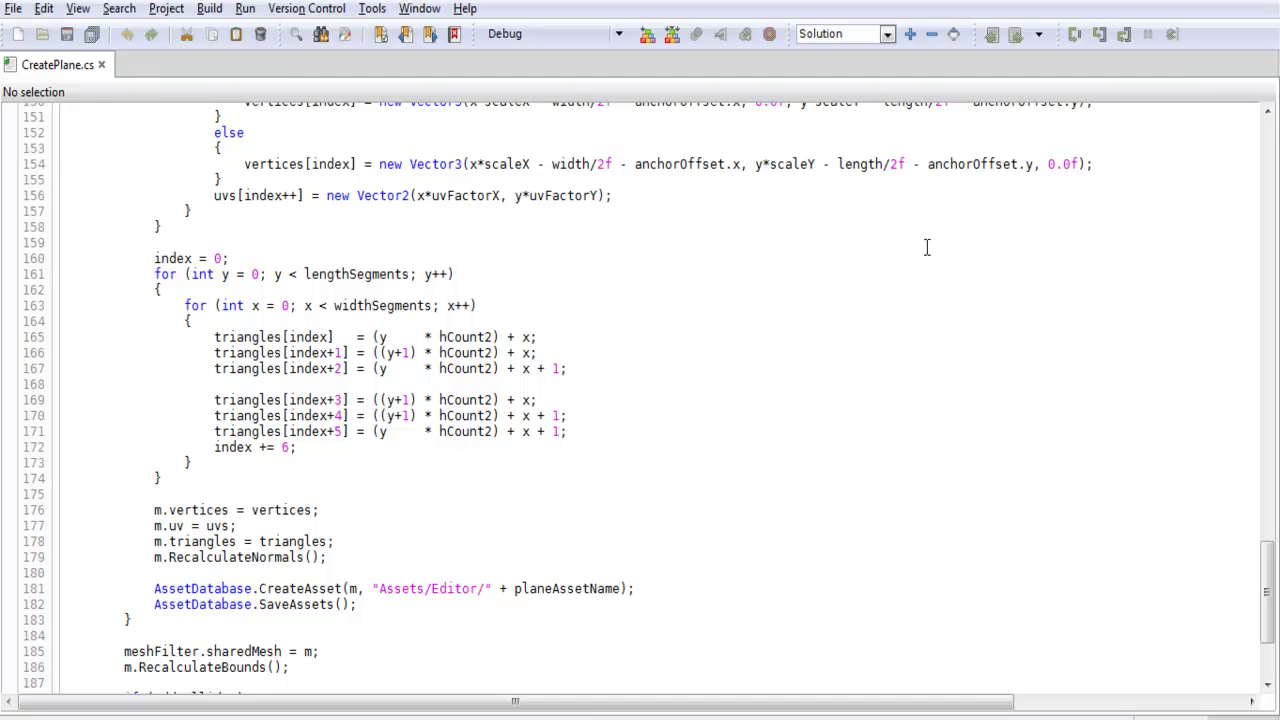
{"action": "left_click", "coordinate": [1191, 2]}
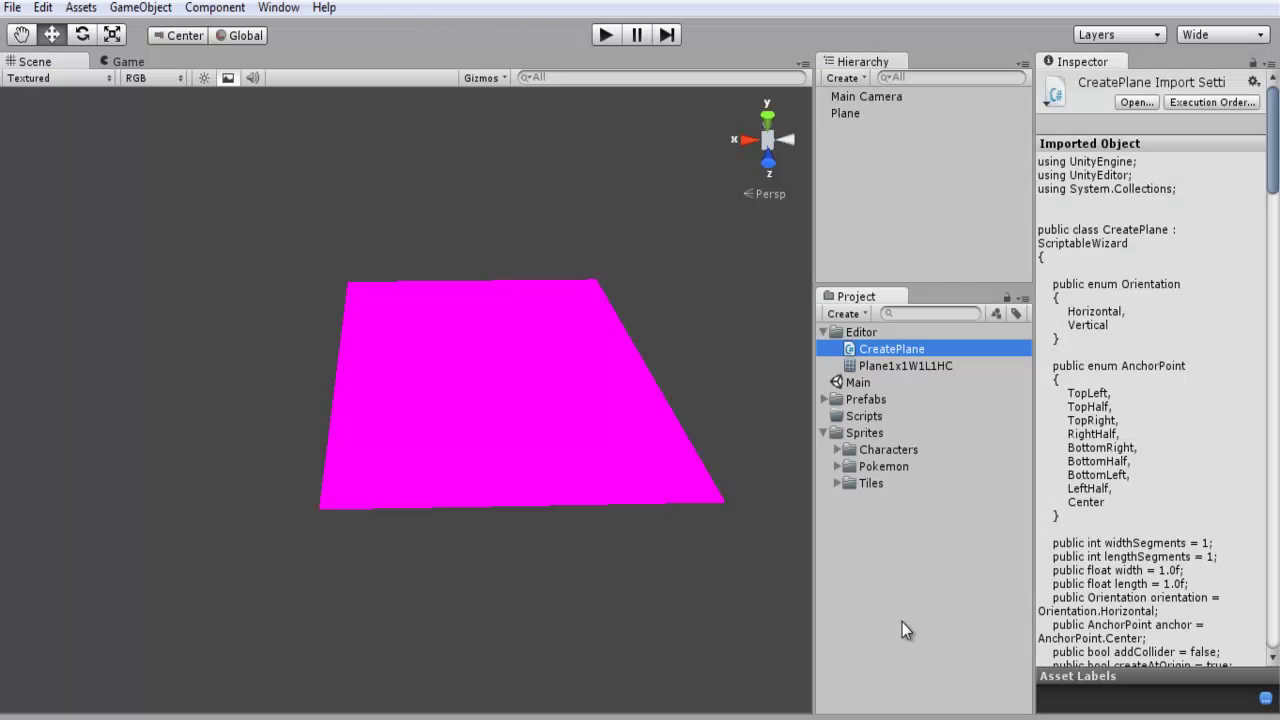
{"action": "left_click", "coordinate": [873, 333]}
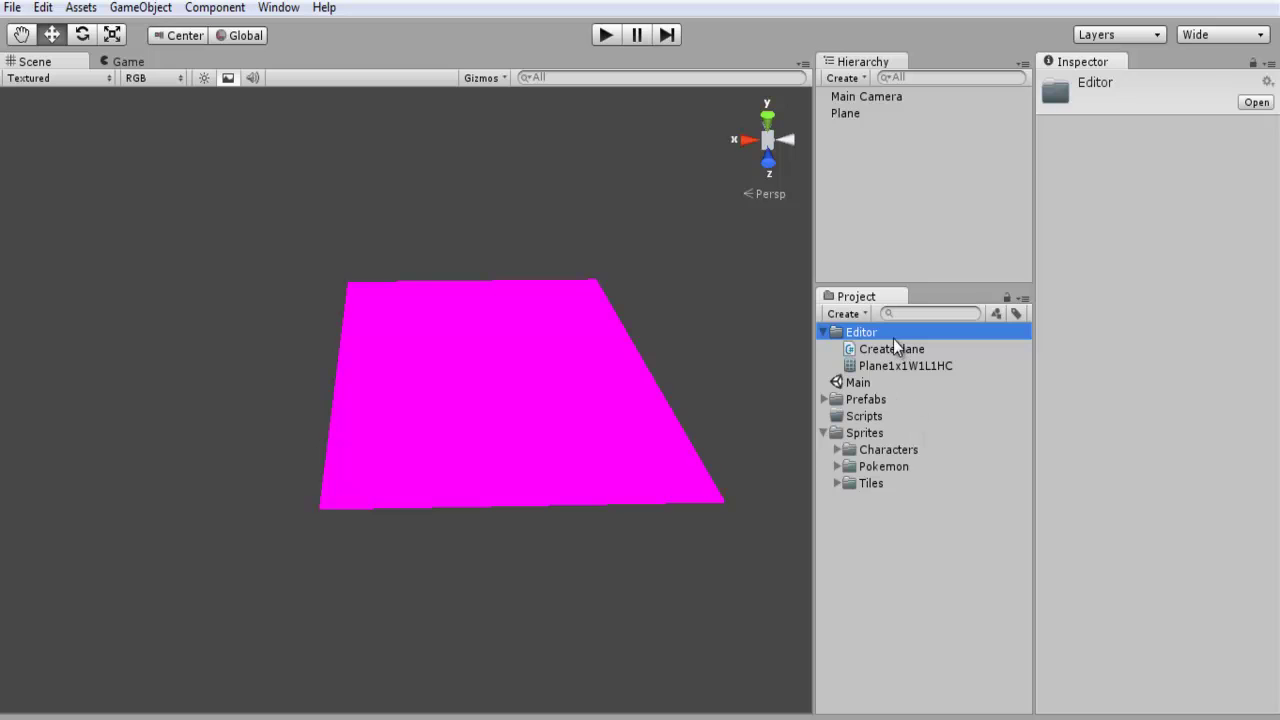
{"action": "left_click", "coordinate": [890, 348]}
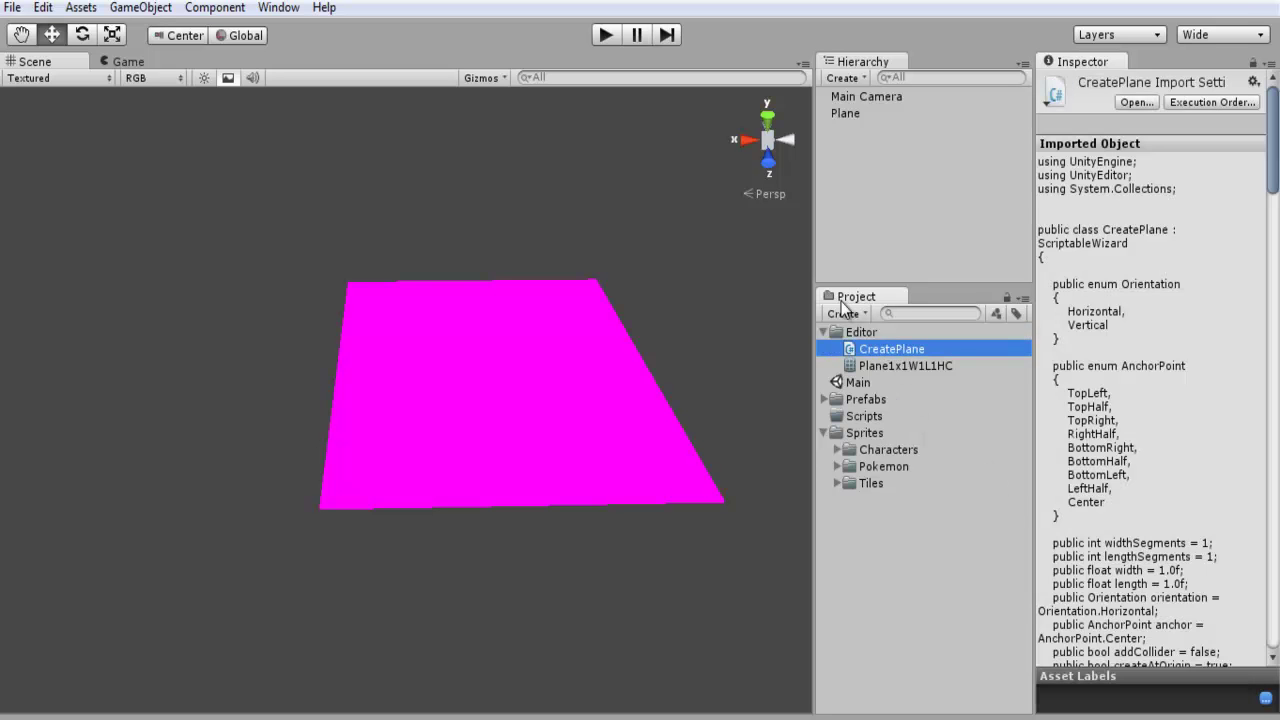
{"action": "left_click", "coordinate": [609, 33]}
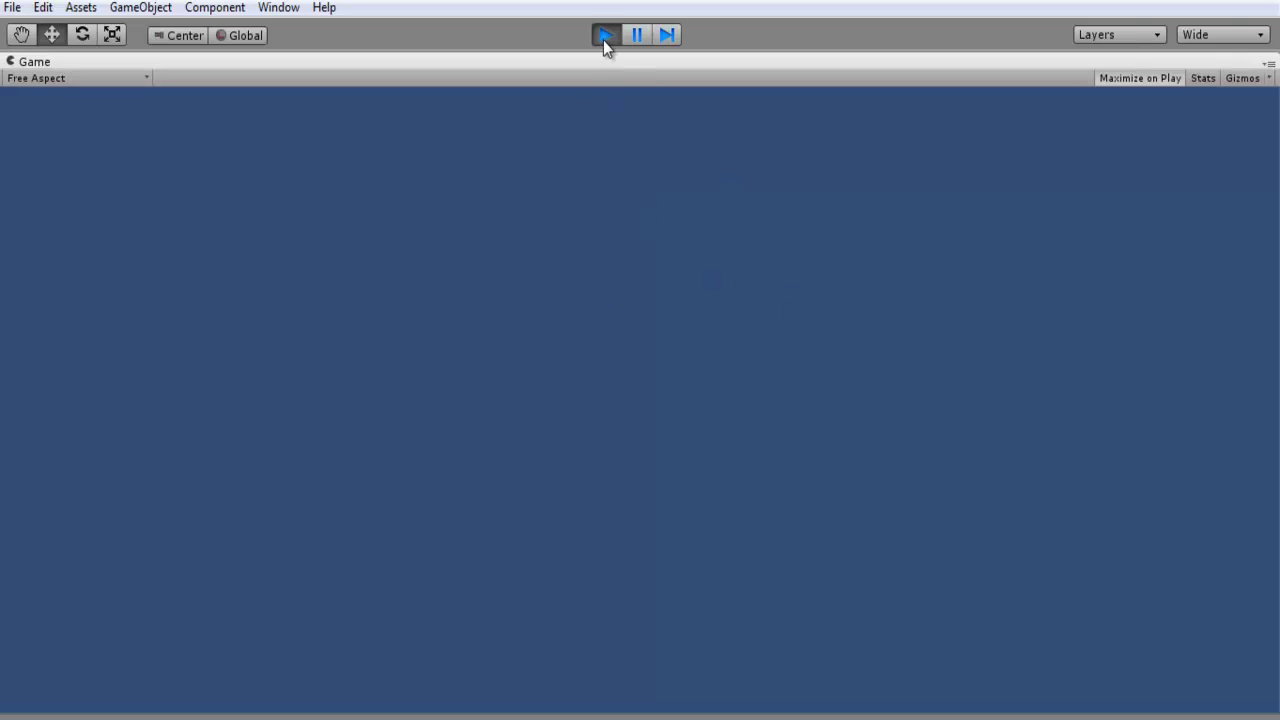
{"action": "left_click", "coordinate": [606, 36]}
{"action": "left_click", "coordinate": [212, 8]}
{"action": "mouse_move", "coordinate": [140, 8]}
{"action": "mouse_move", "coordinate": [230, 54]}
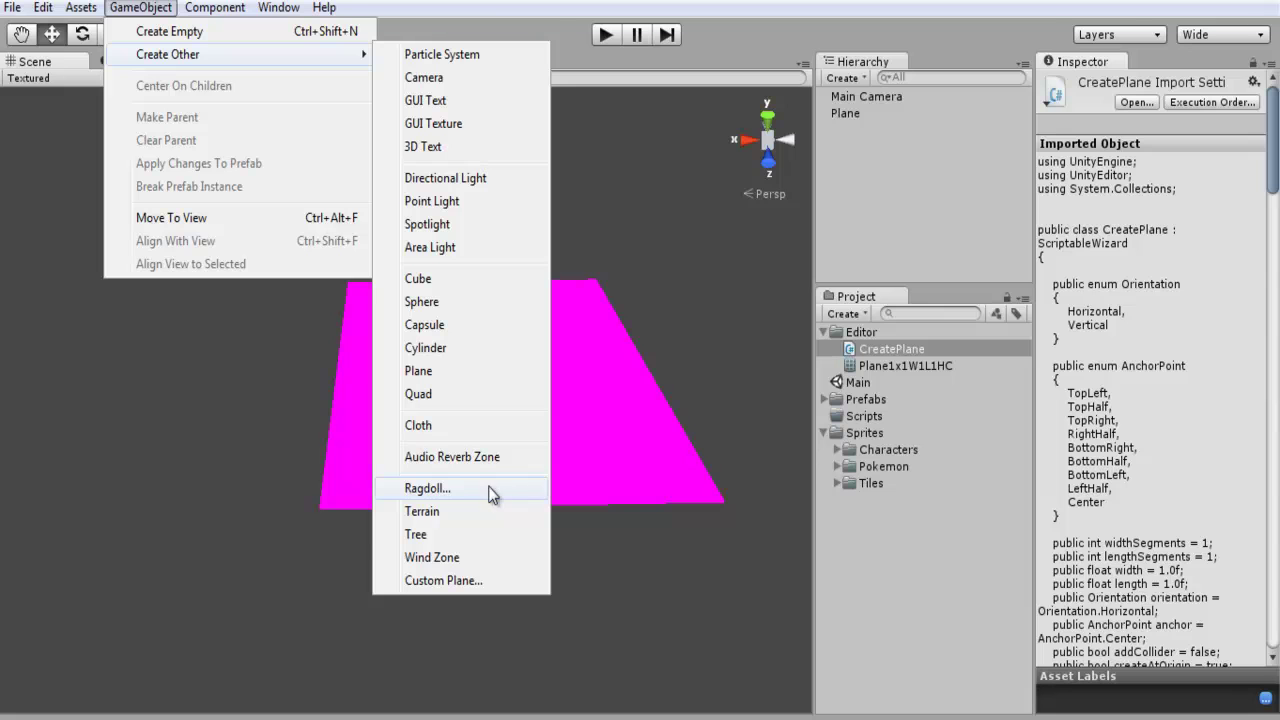
{"action": "left_click", "coordinate": [440, 580]}
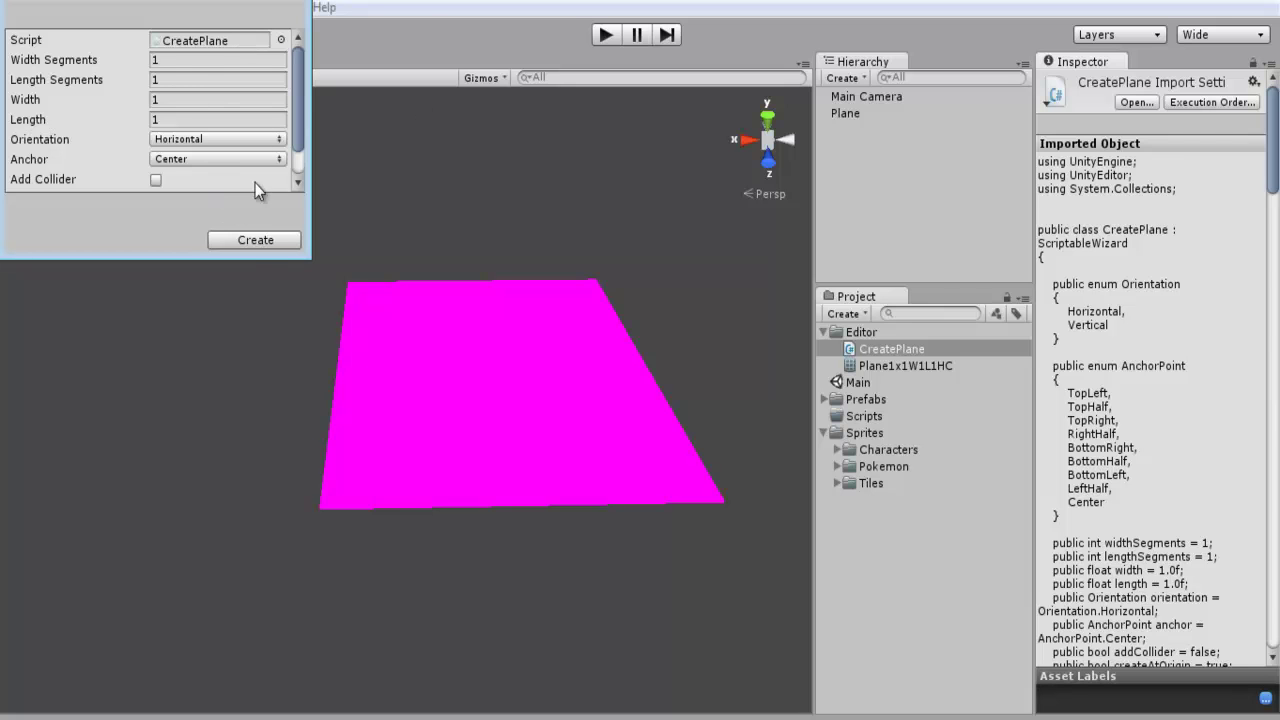
{"action": "left_click", "coordinate": [575, 343]}
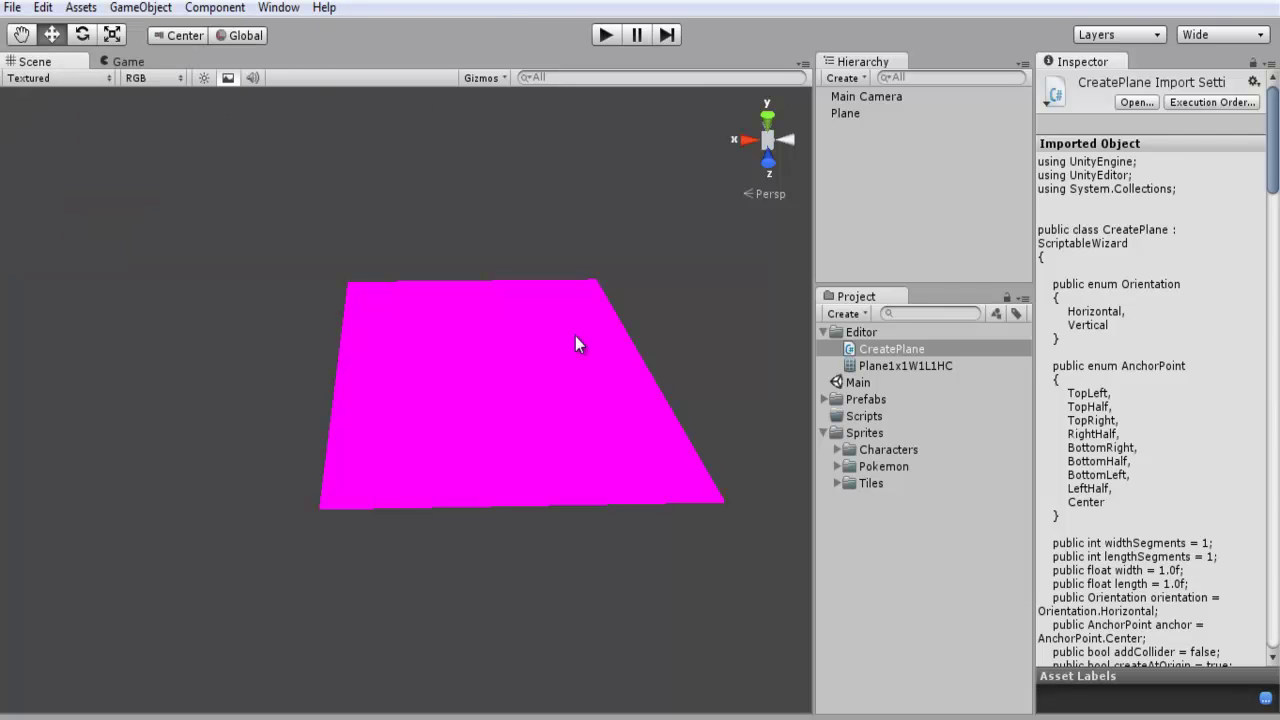
{"action": "left_click", "coordinate": [563, 393]}
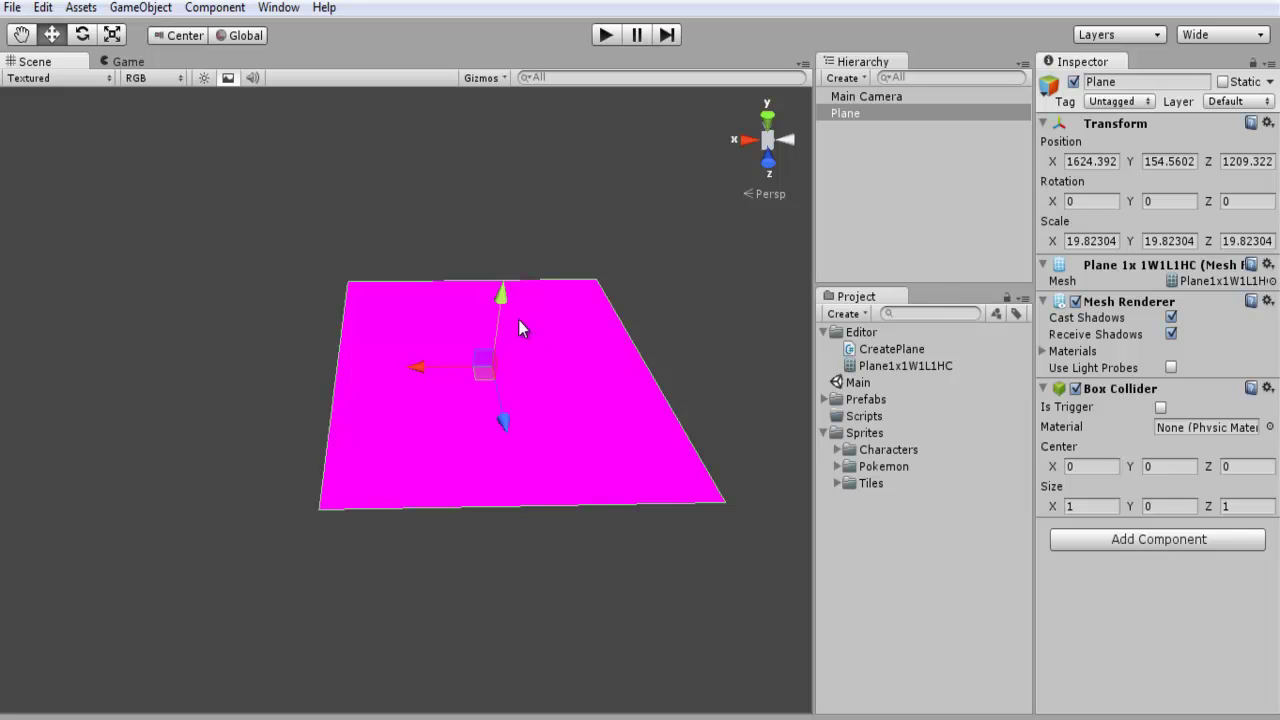
Step: Expand the Tiles, Pokemon and Characters sprite folders and view diglett's texture import settings
{"action": "left_click", "coordinate": [837, 483]}
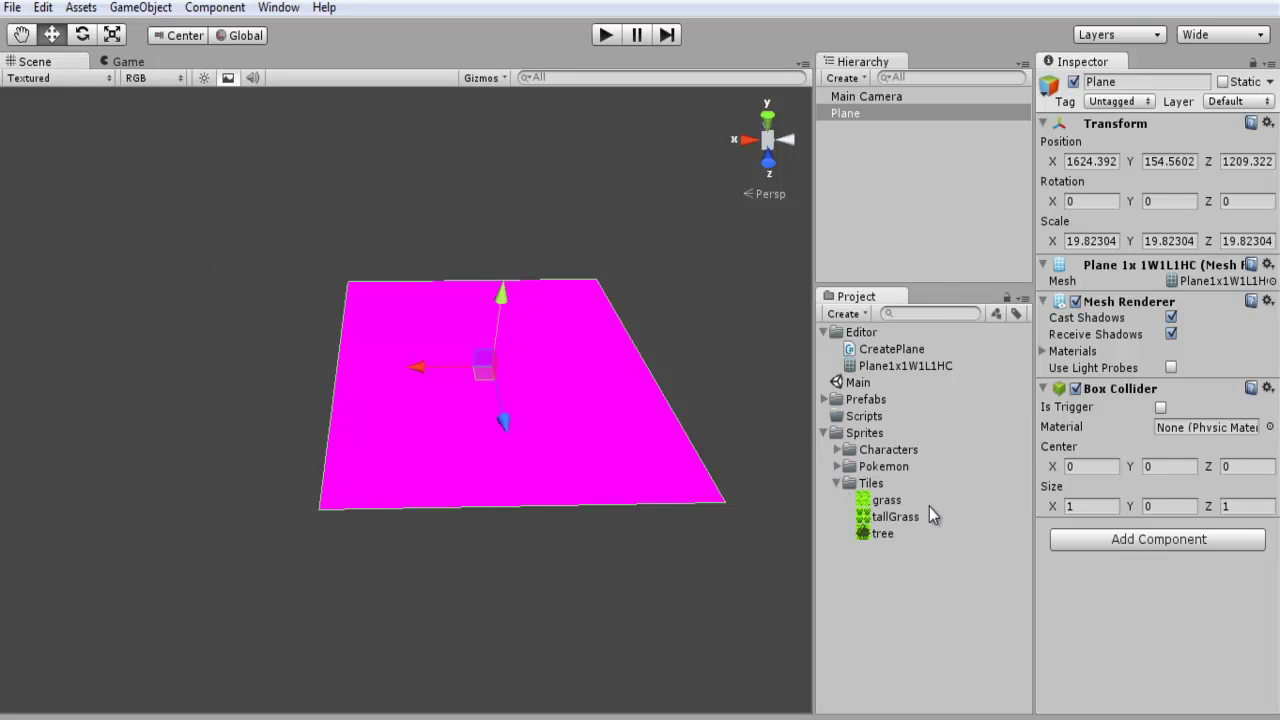
{"action": "left_click", "coordinate": [837, 466]}
{"action": "left_click", "coordinate": [837, 449]}
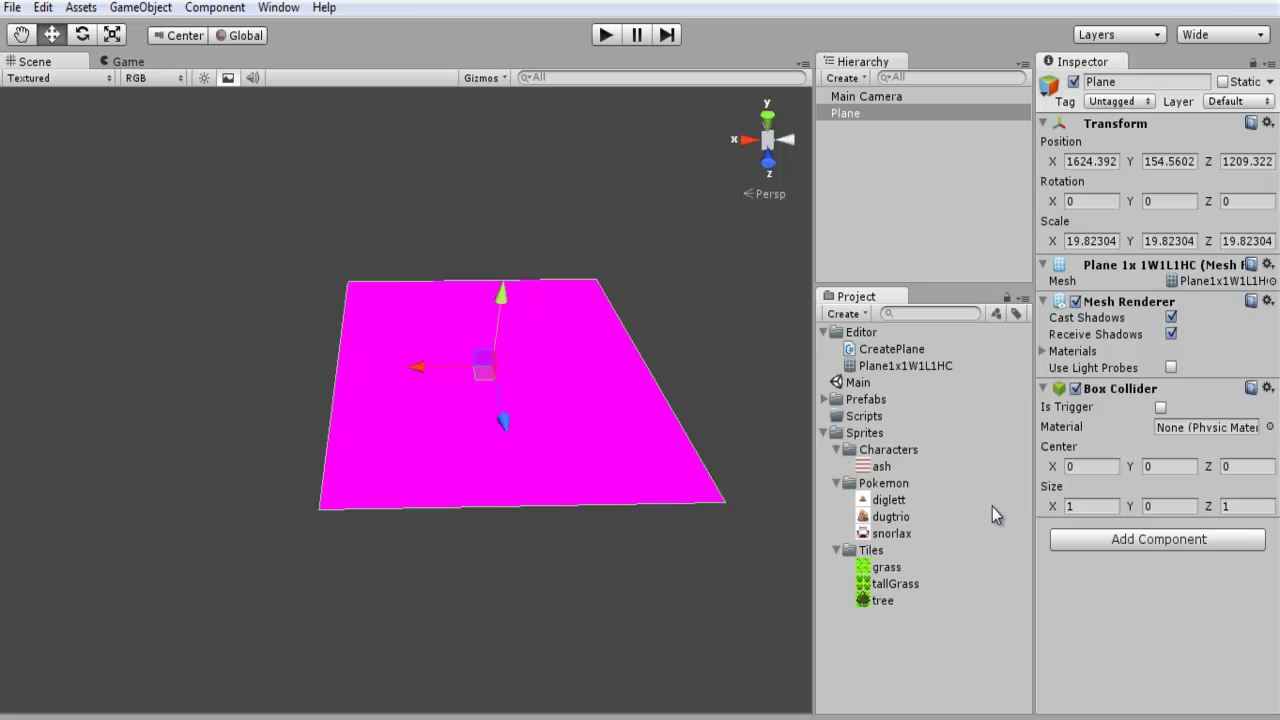
{"action": "left_click", "coordinate": [992, 500]}
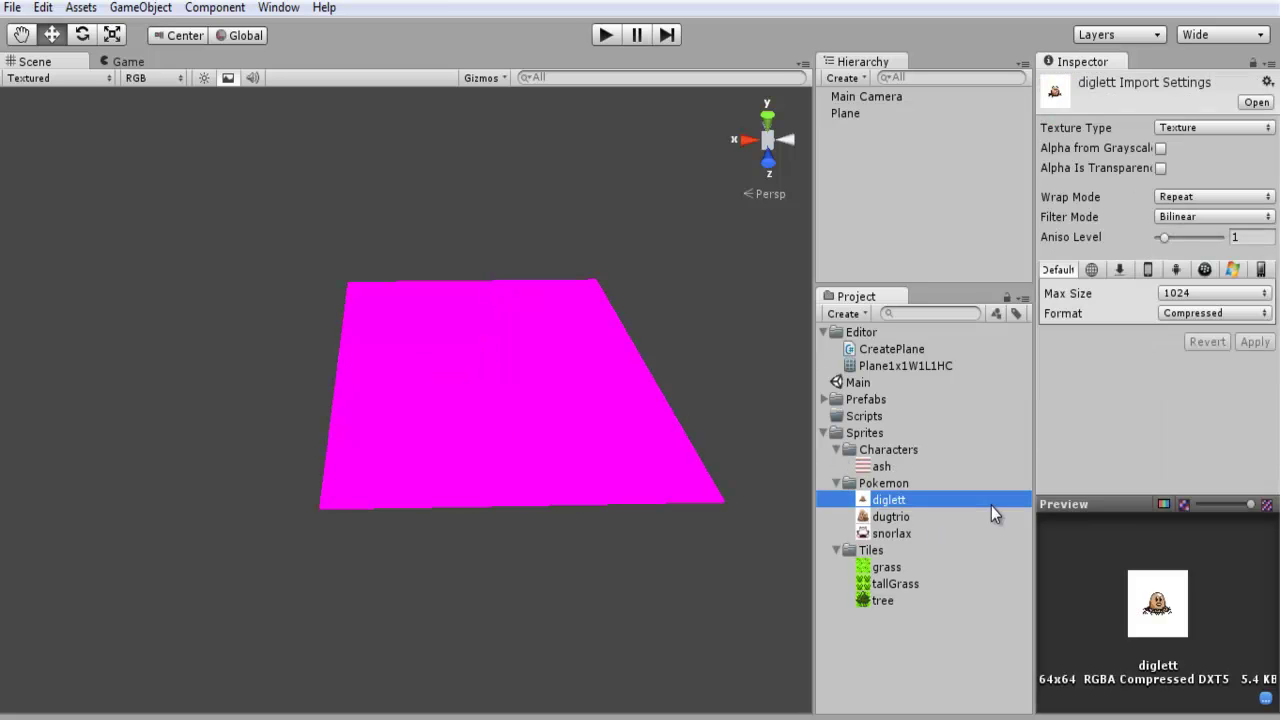
Step: Collapse the Sprites folder and reopen the Editor folder's contents
{"action": "left_click", "coordinate": [823, 433]}
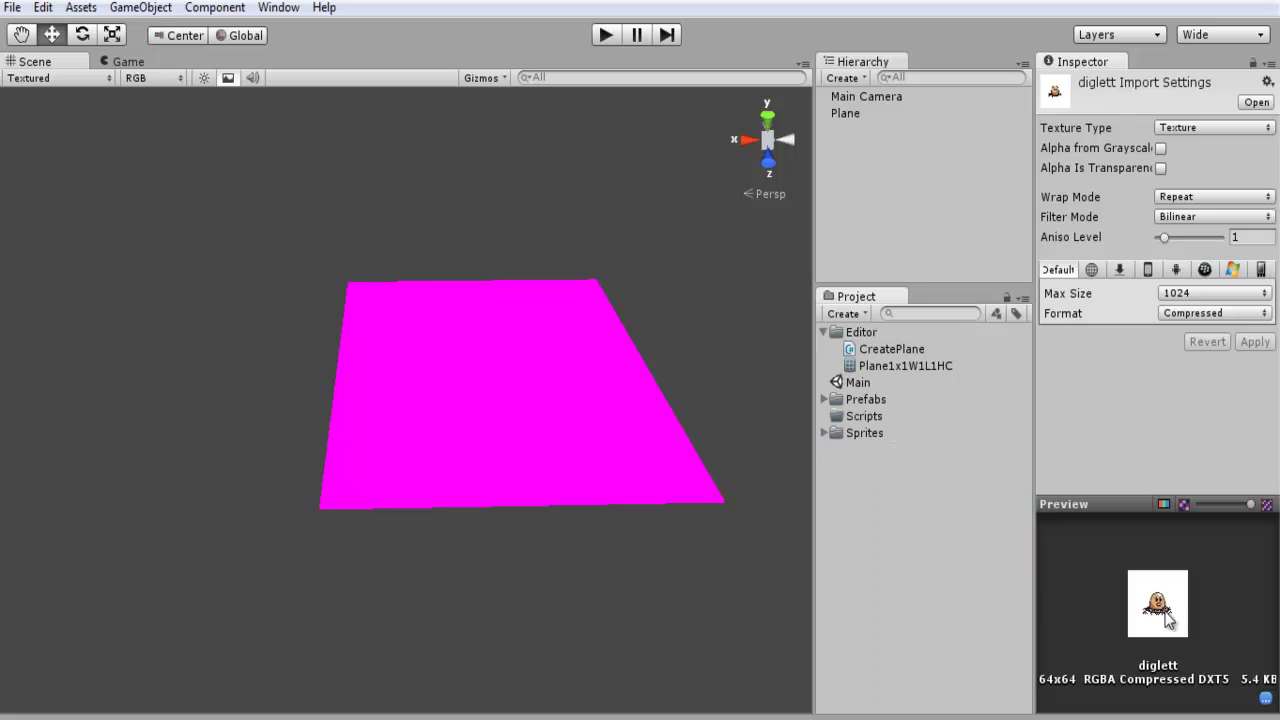
{"action": "left_click", "coordinate": [823, 332]}
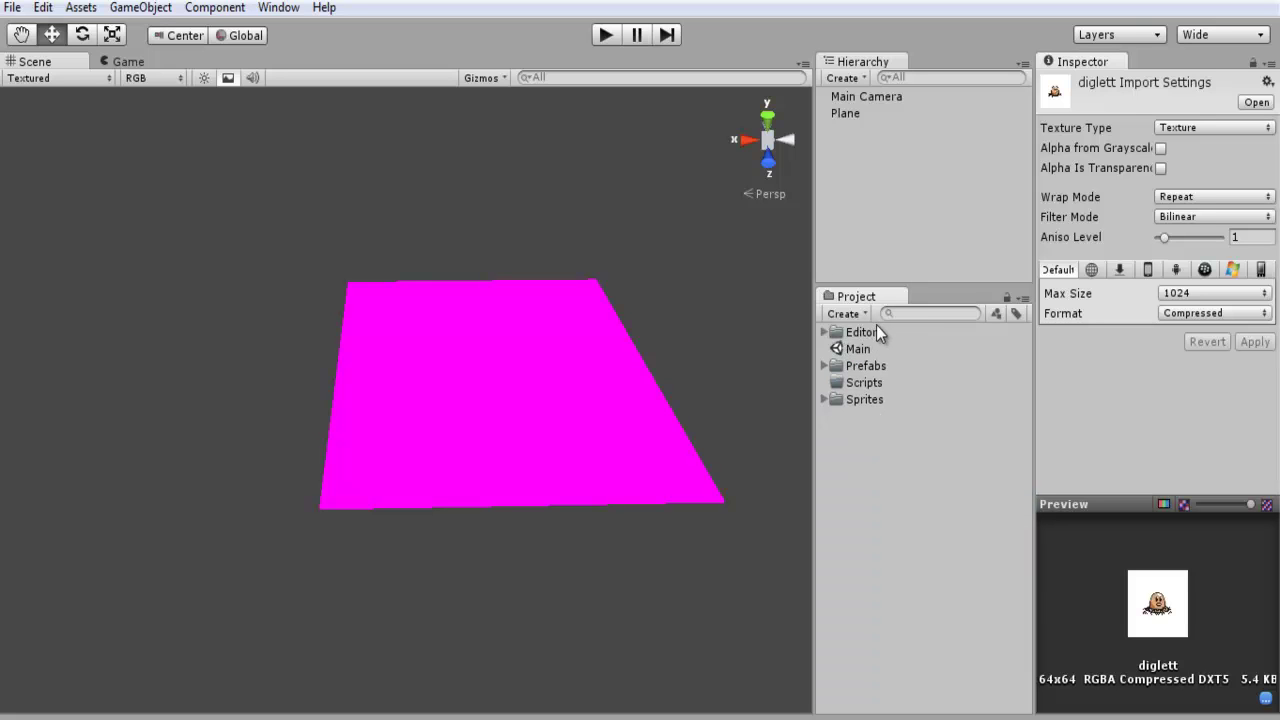
{"action": "left_click", "coordinate": [822, 331]}
Step: Inspect the Plane1x1W1L1HC mesh, collapse Editor, select Main and save it with File > Save Scene
{"action": "left_click", "coordinate": [905, 366]}
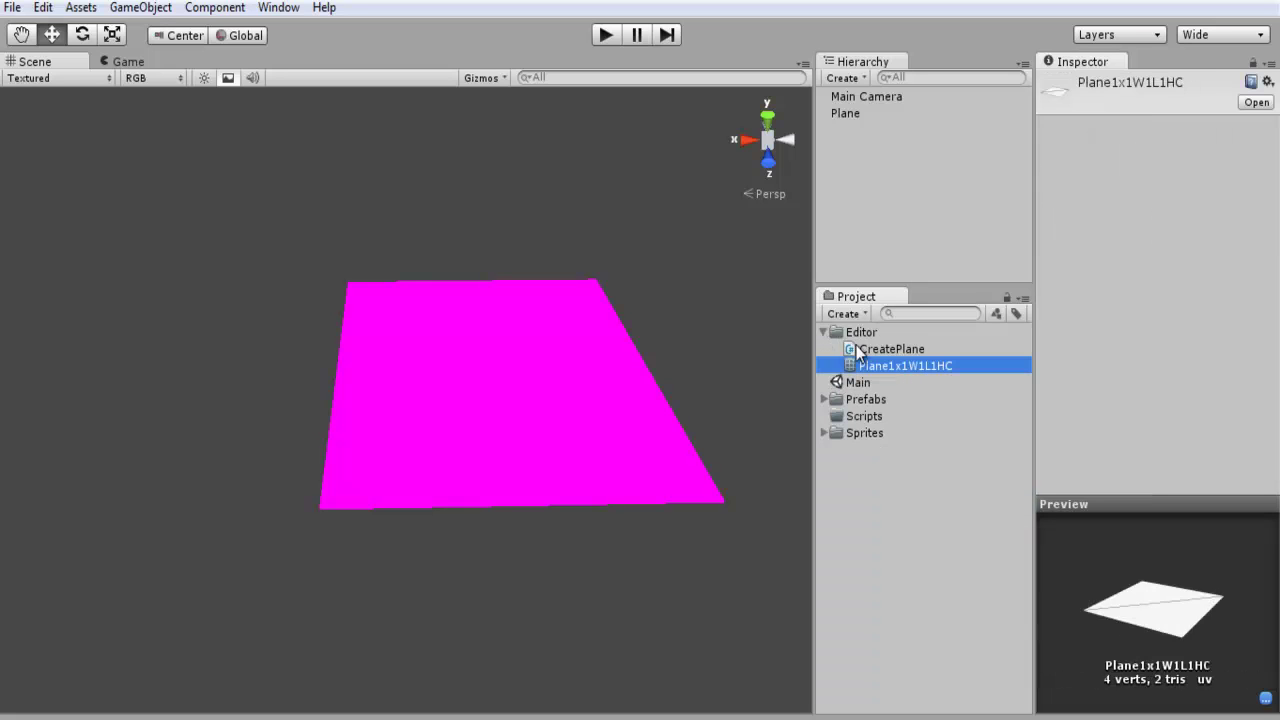
{"action": "left_click", "coordinate": [823, 332]}
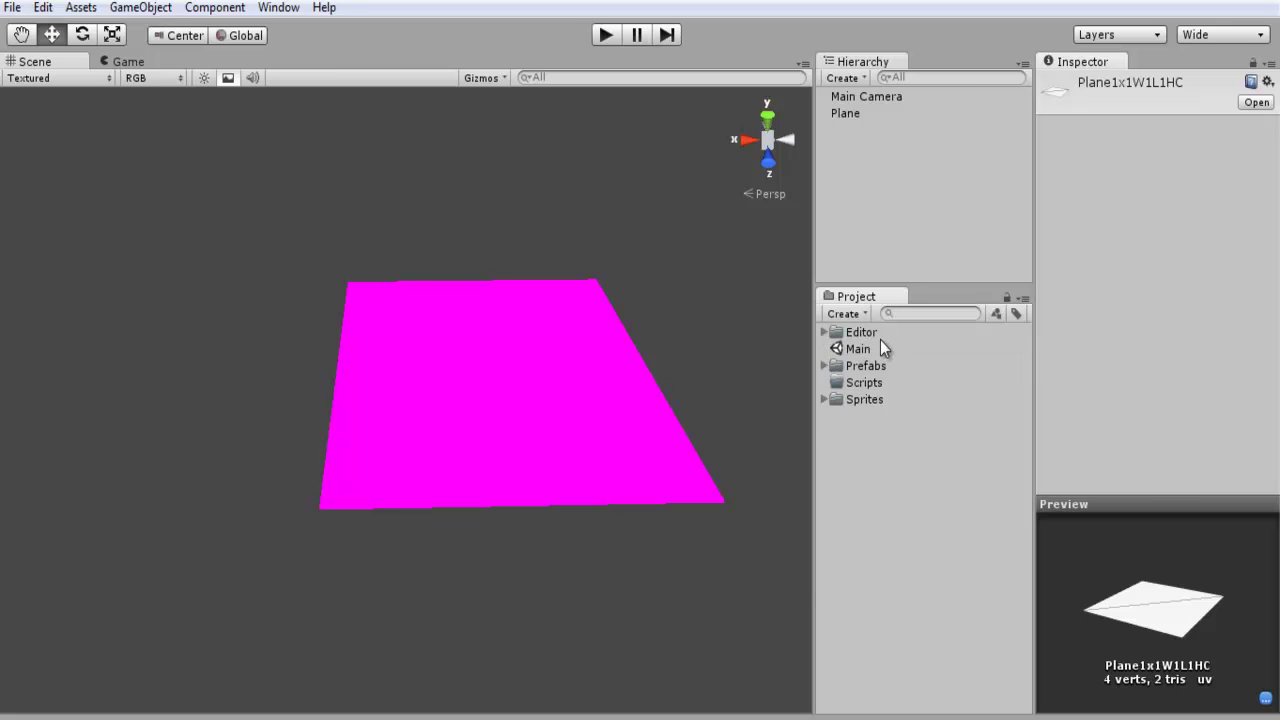
{"action": "left_click", "coordinate": [858, 348]}
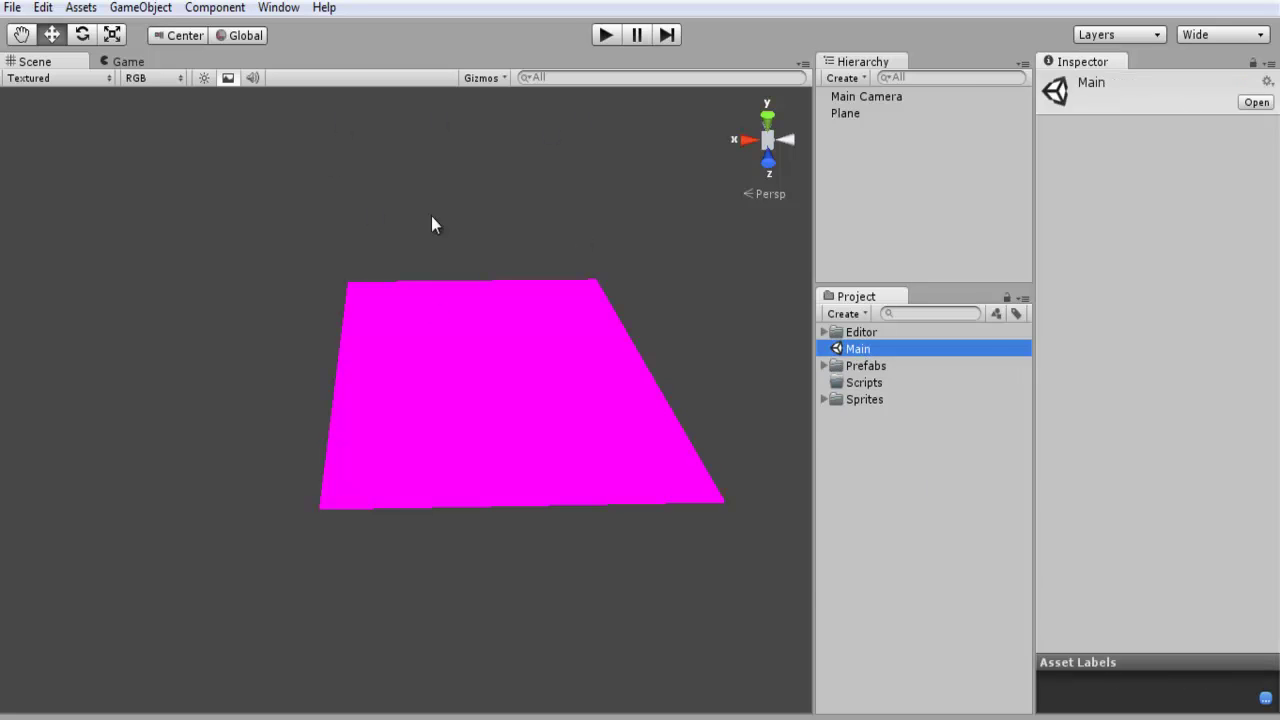
{"action": "left_click", "coordinate": [12, 7]}
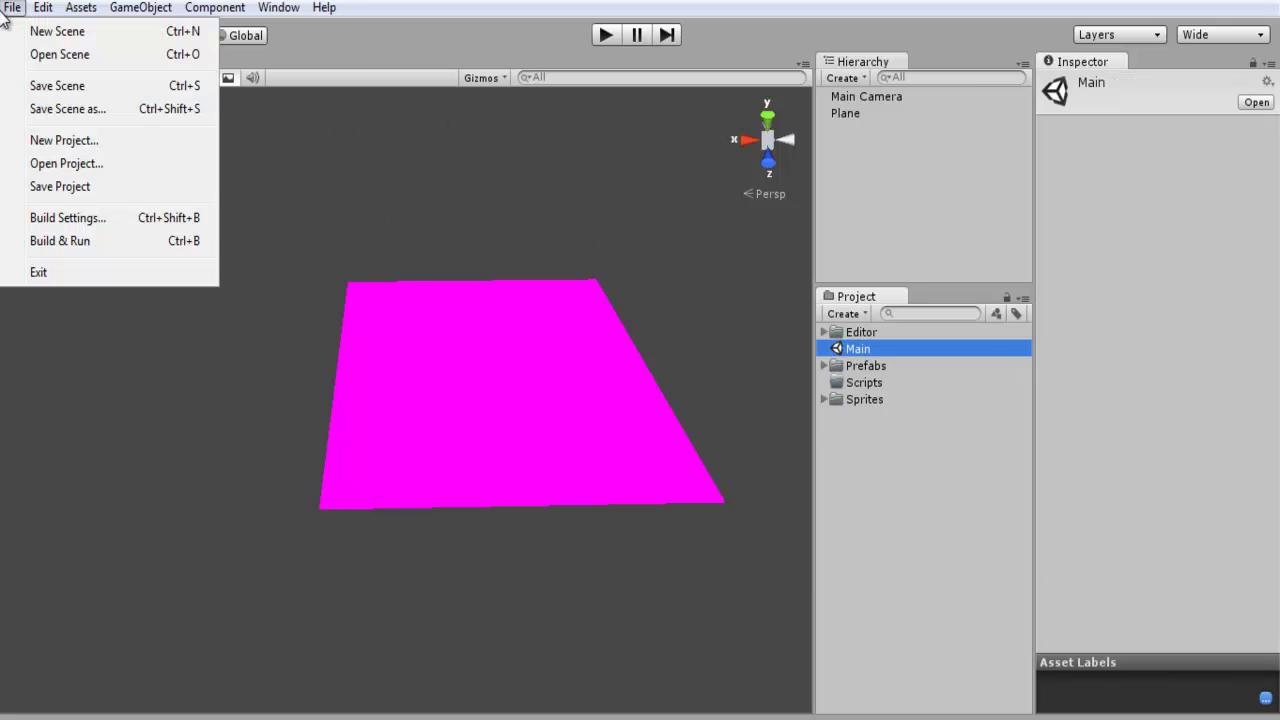
{"action": "left_click", "coordinate": [148, 82]}
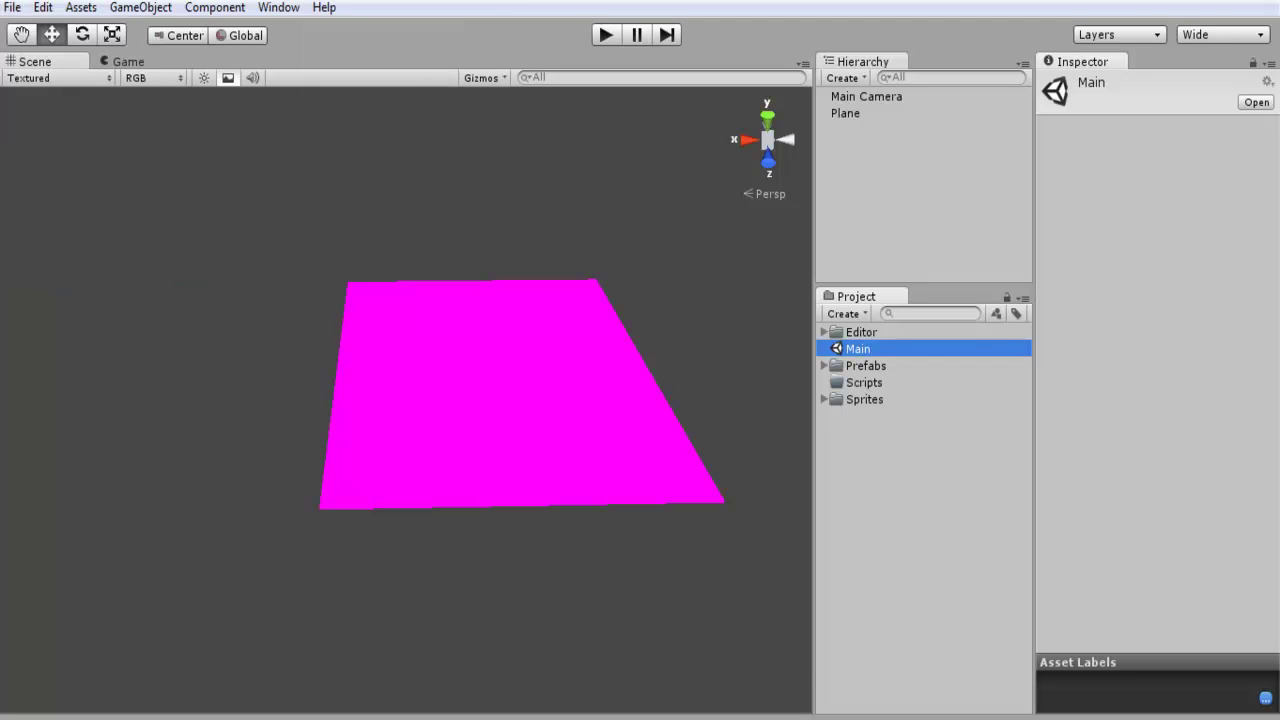
Step: Browse the Prefabs subfolders Characters, Pokemon and Tiles, collapse Prefabs, and select the Scripts folder
{"action": "left_click", "coordinate": [822, 366]}
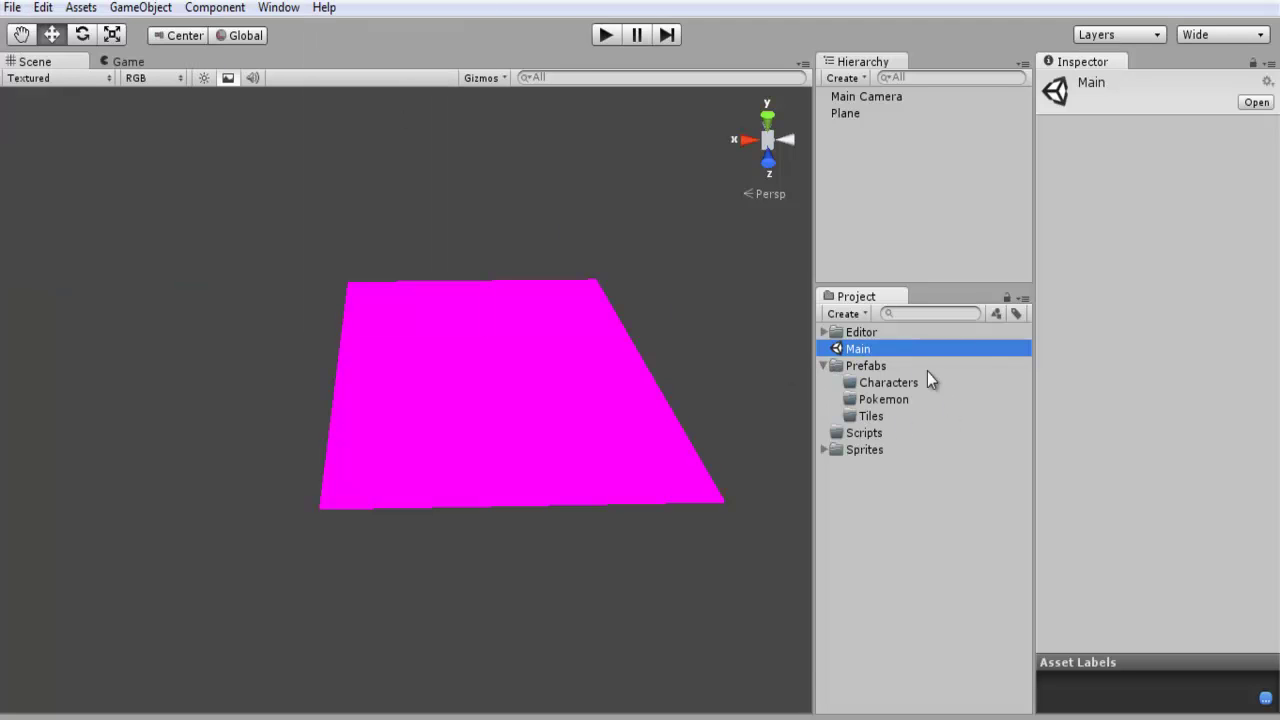
{"action": "left_click", "coordinate": [893, 367]}
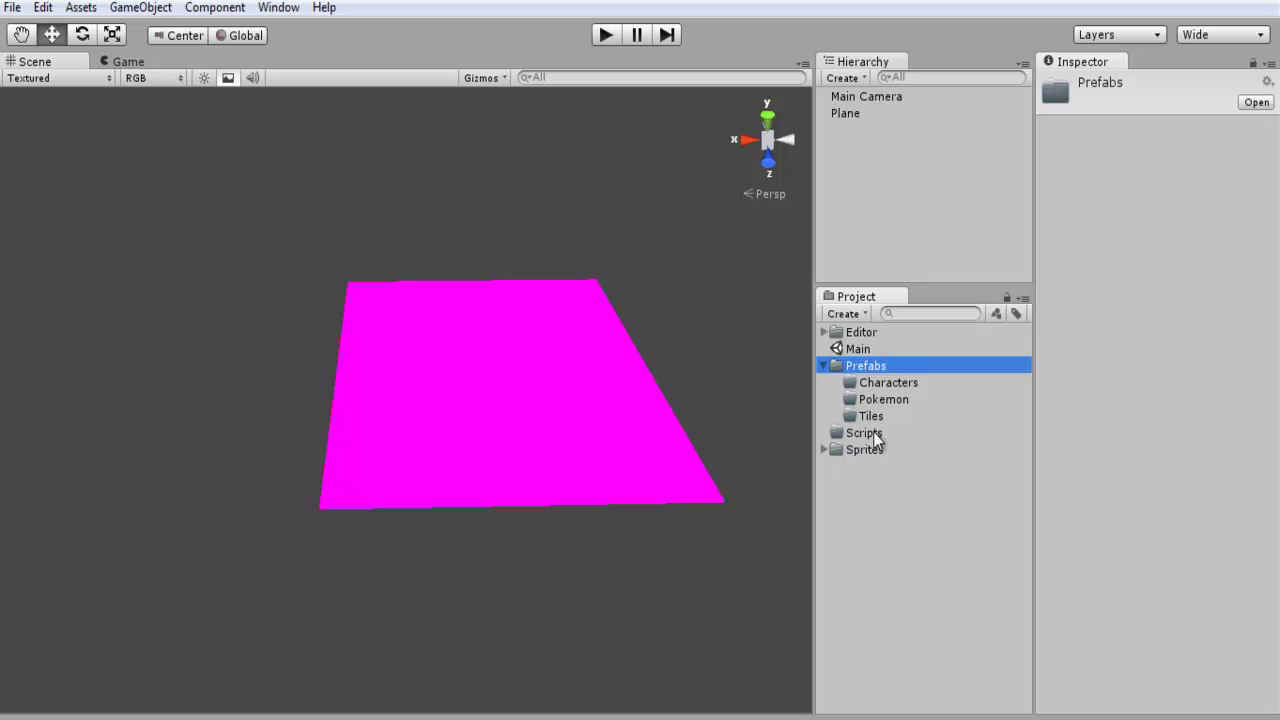
{"action": "left_click", "coordinate": [934, 385]}
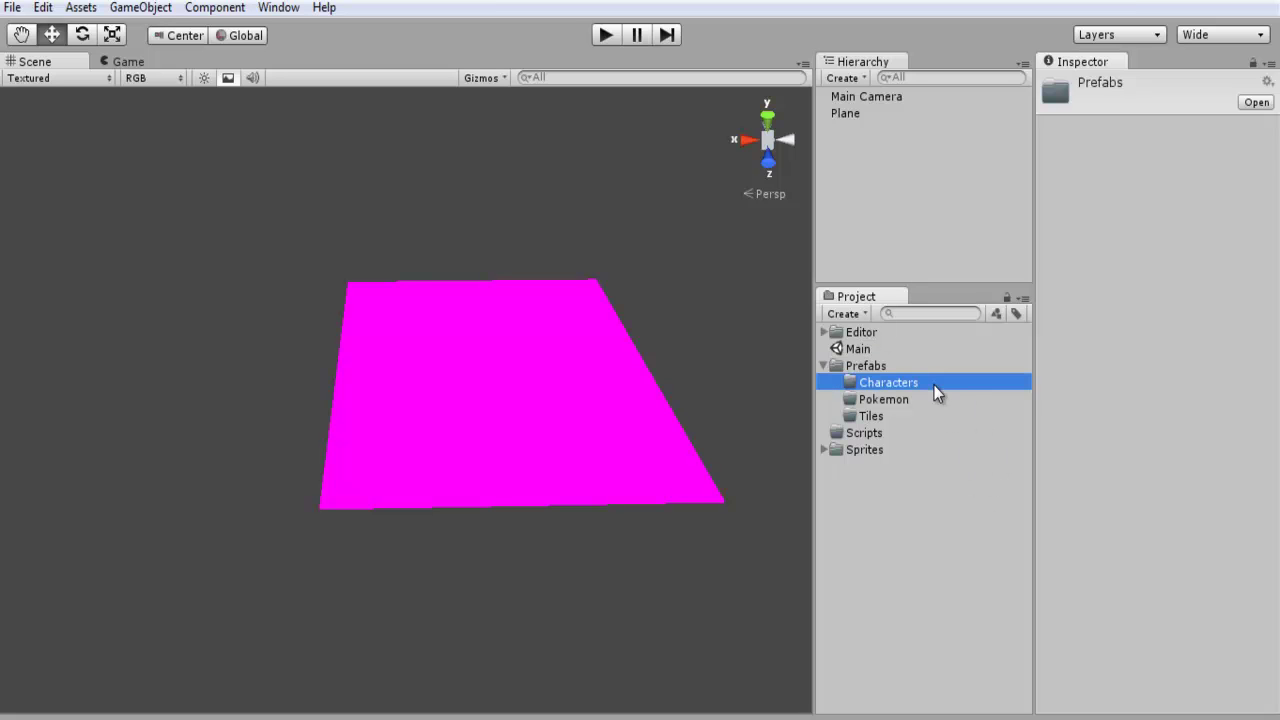
{"action": "left_click", "coordinate": [928, 402]}
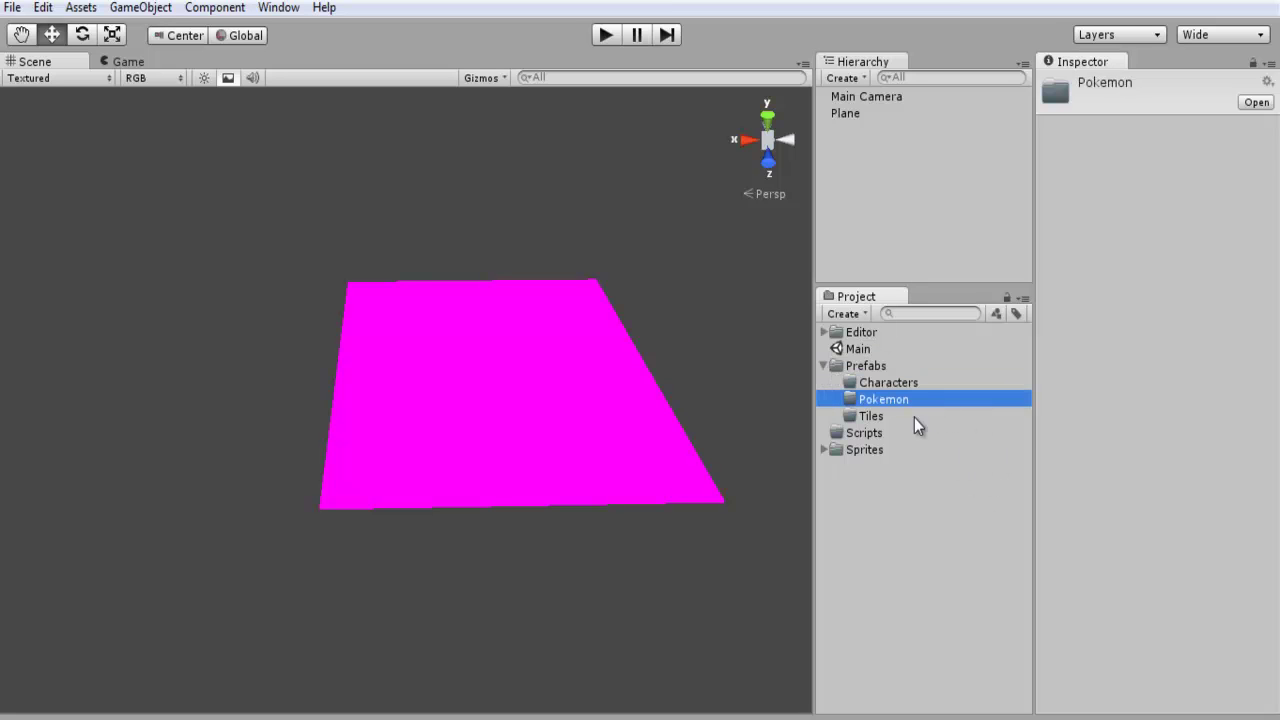
{"action": "left_click", "coordinate": [911, 419]}
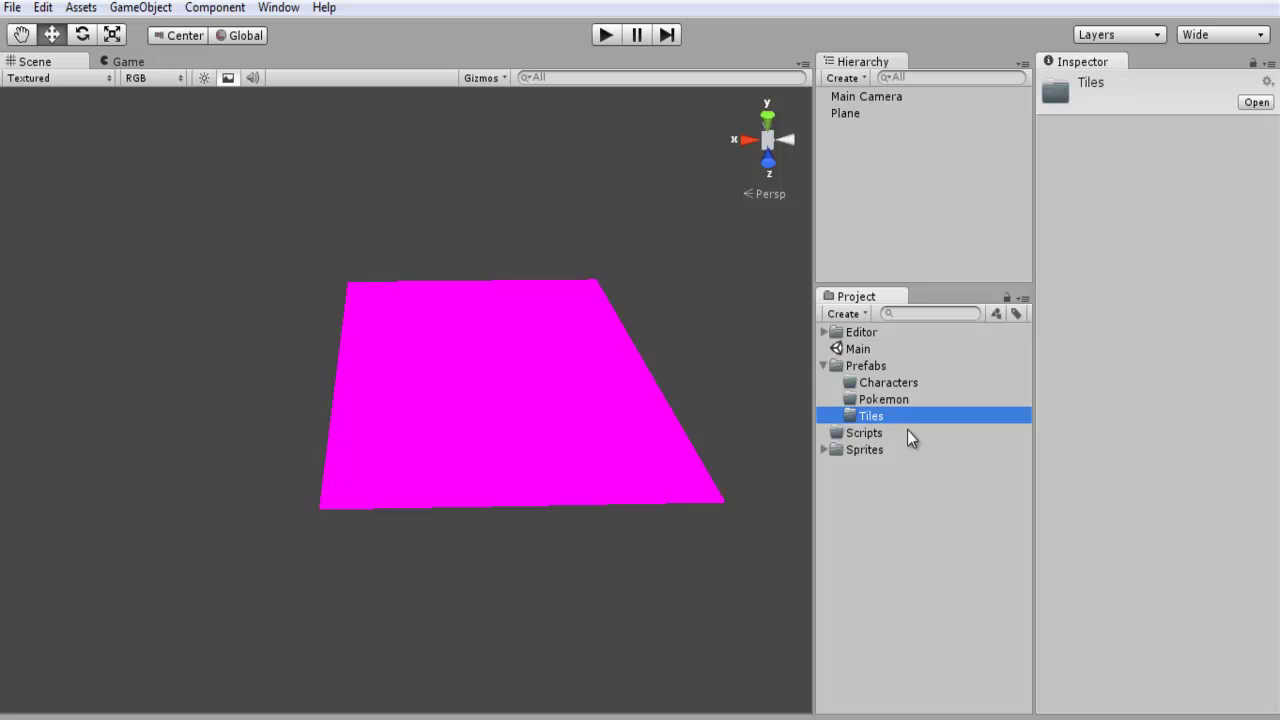
{"action": "left_click", "coordinate": [825, 366]}
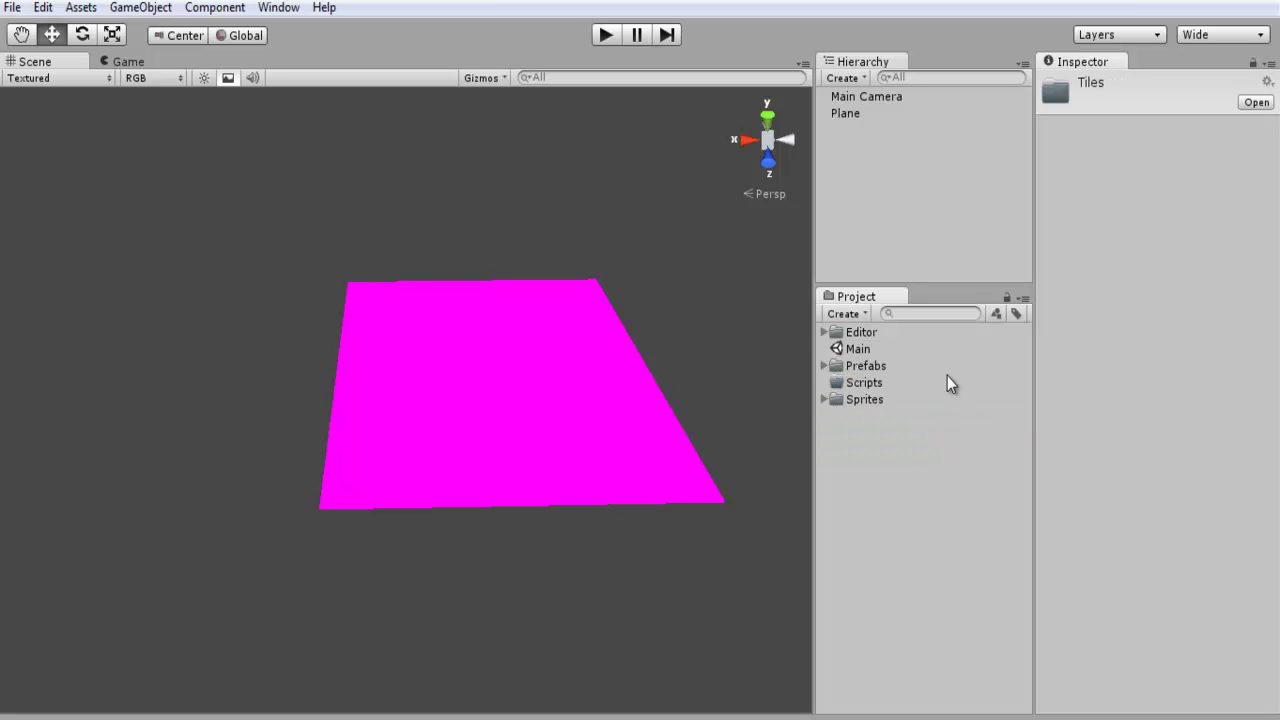
{"action": "left_click", "coordinate": [890, 390]}
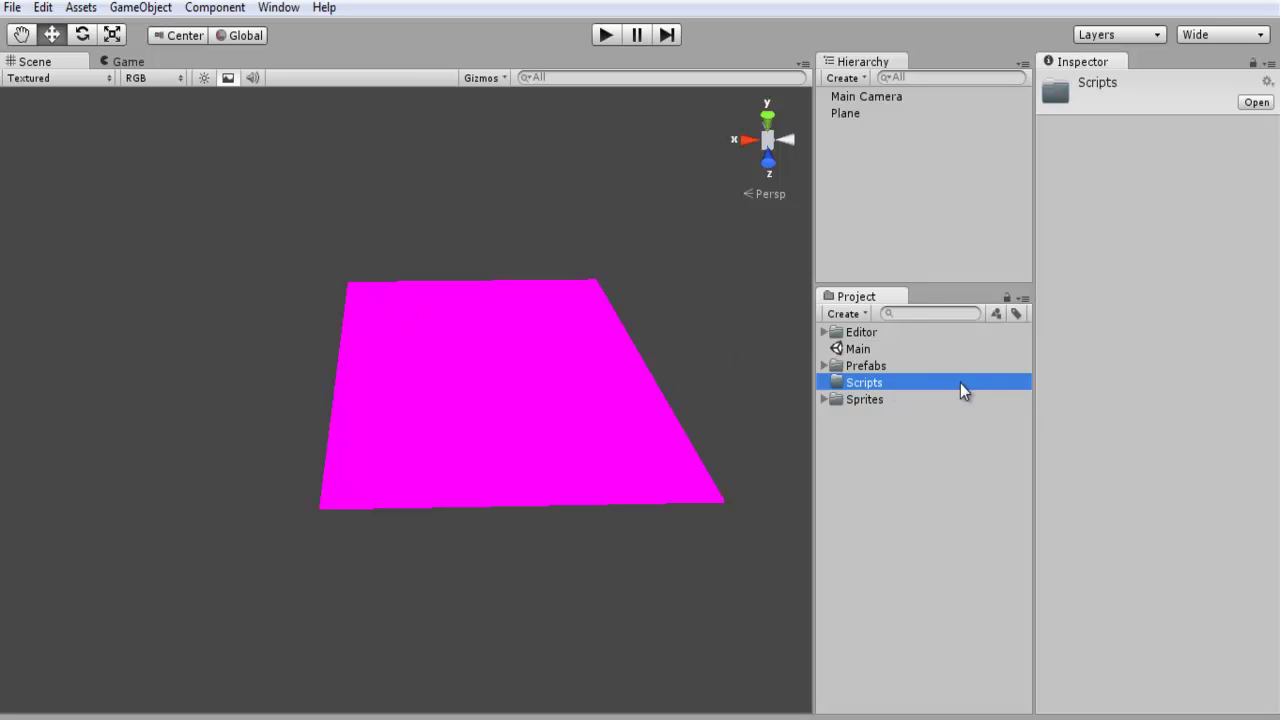
Step: Expand Sprites and preview the ash character sprite sheet
{"action": "left_click", "coordinate": [825, 399]}
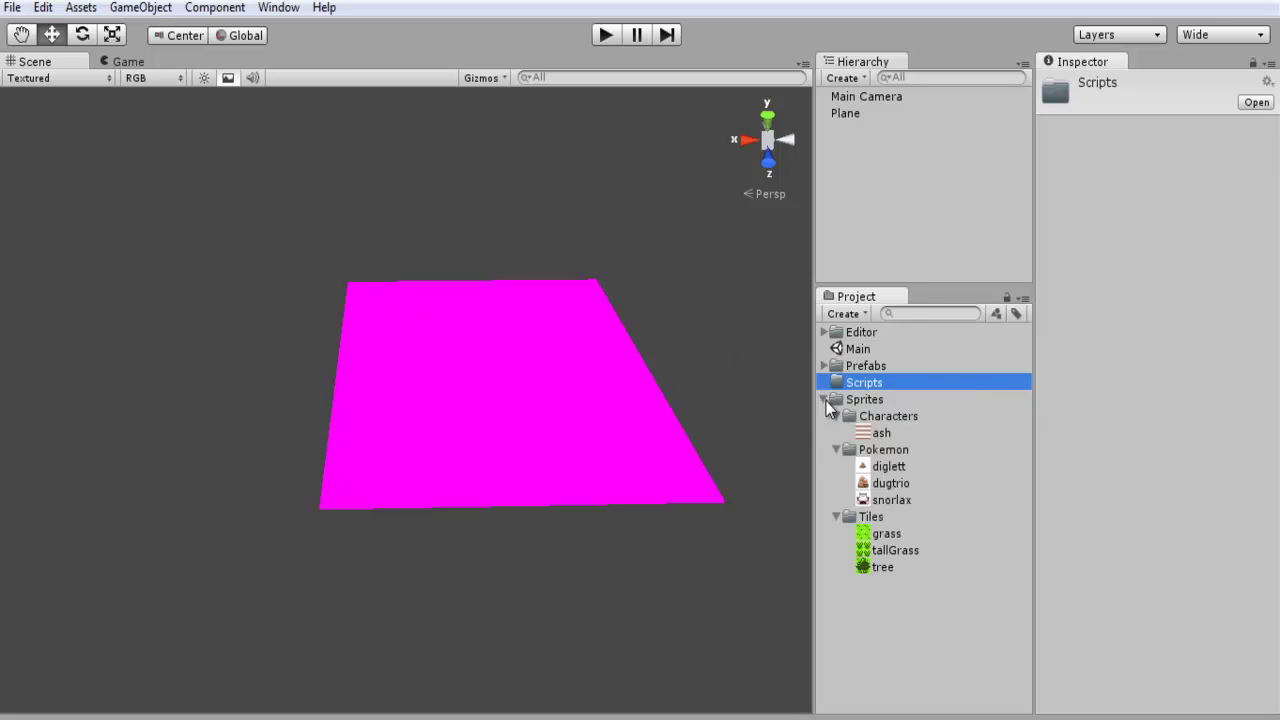
{"action": "left_click", "coordinate": [915, 418]}
{"action": "left_click", "coordinate": [913, 432]}
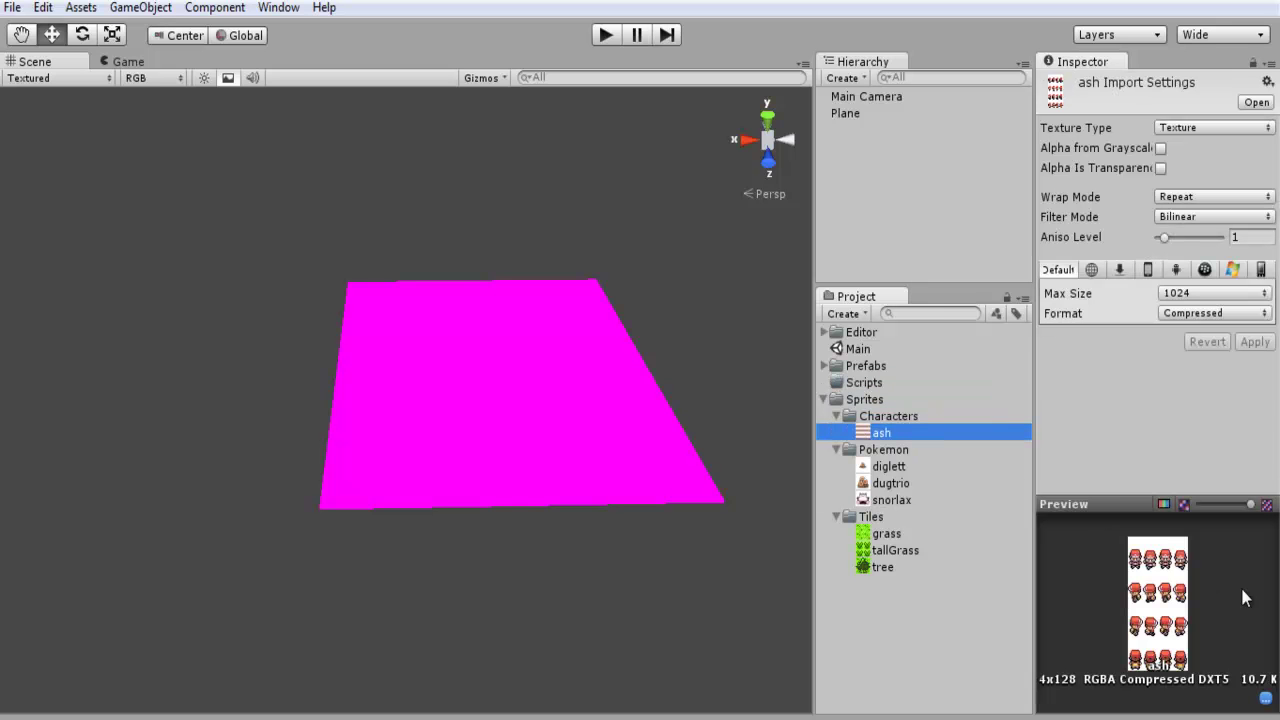
Step: Preview the diglett, dugtrio and snorlax Pokemon sprites in the Inspector
{"action": "left_click", "coordinate": [886, 451]}
{"action": "left_click", "coordinate": [902, 469]}
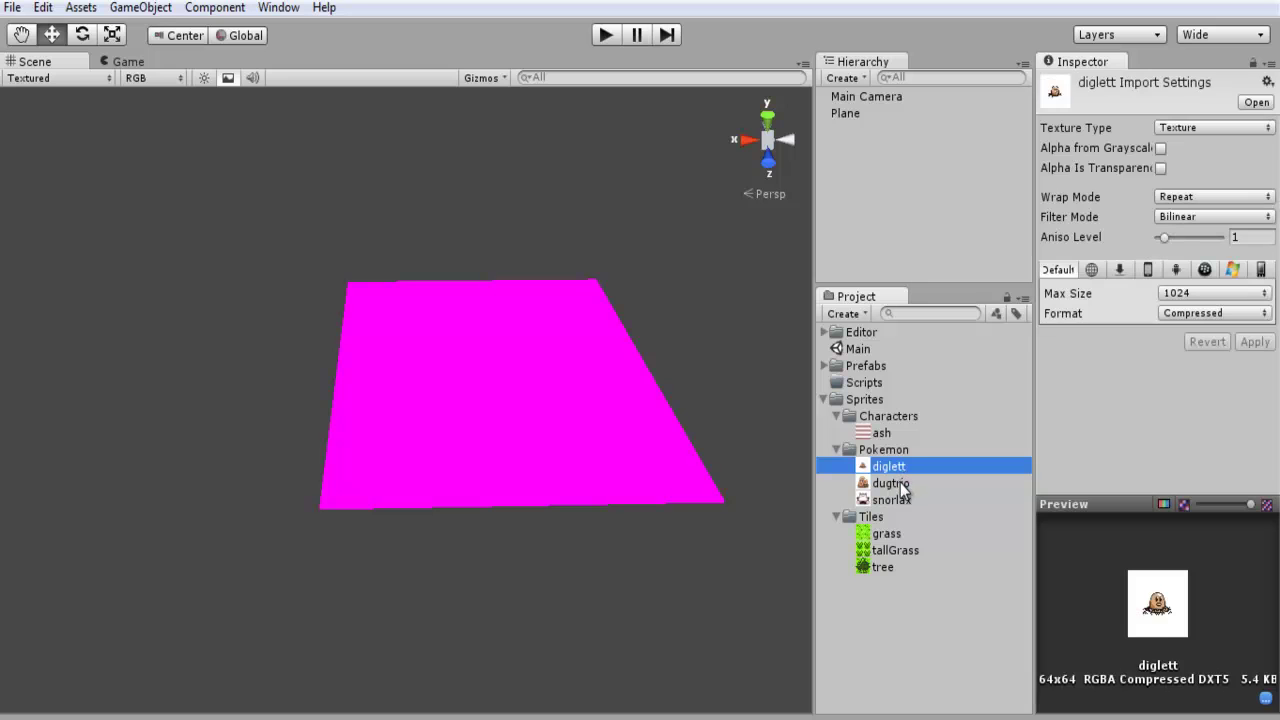
{"action": "left_click", "coordinate": [900, 487]}
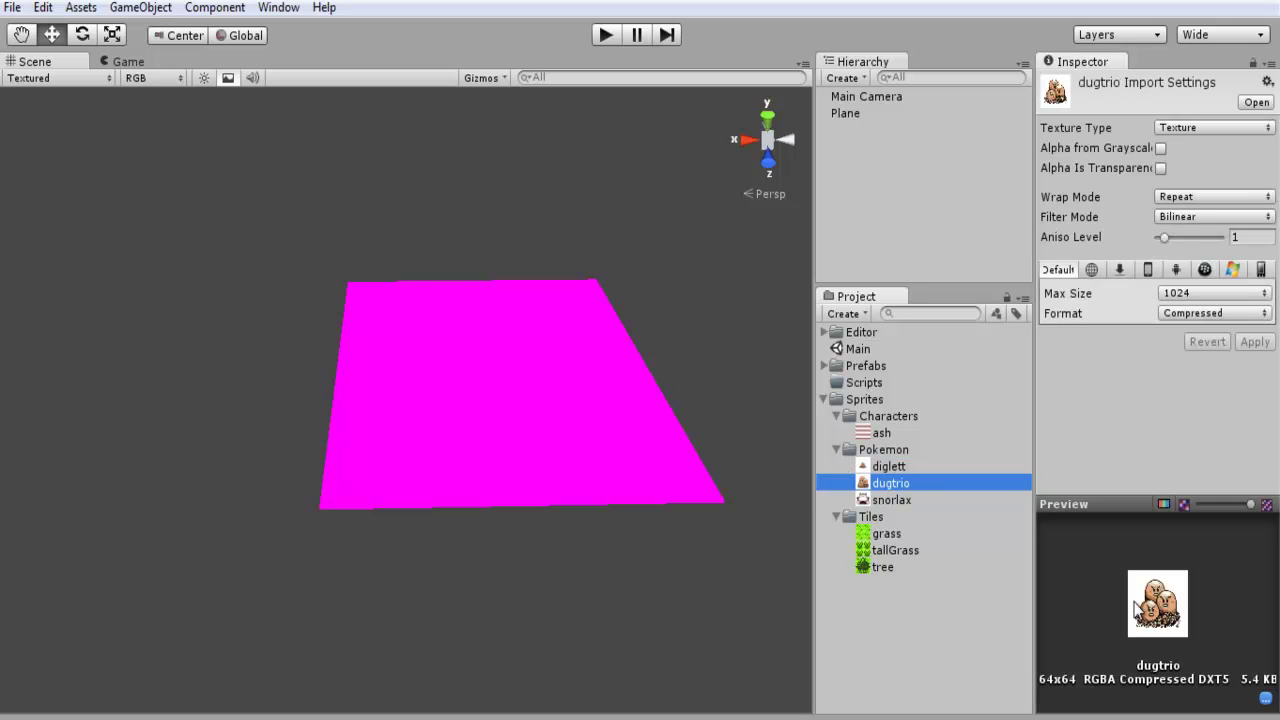
{"action": "left_click", "coordinate": [893, 469]}
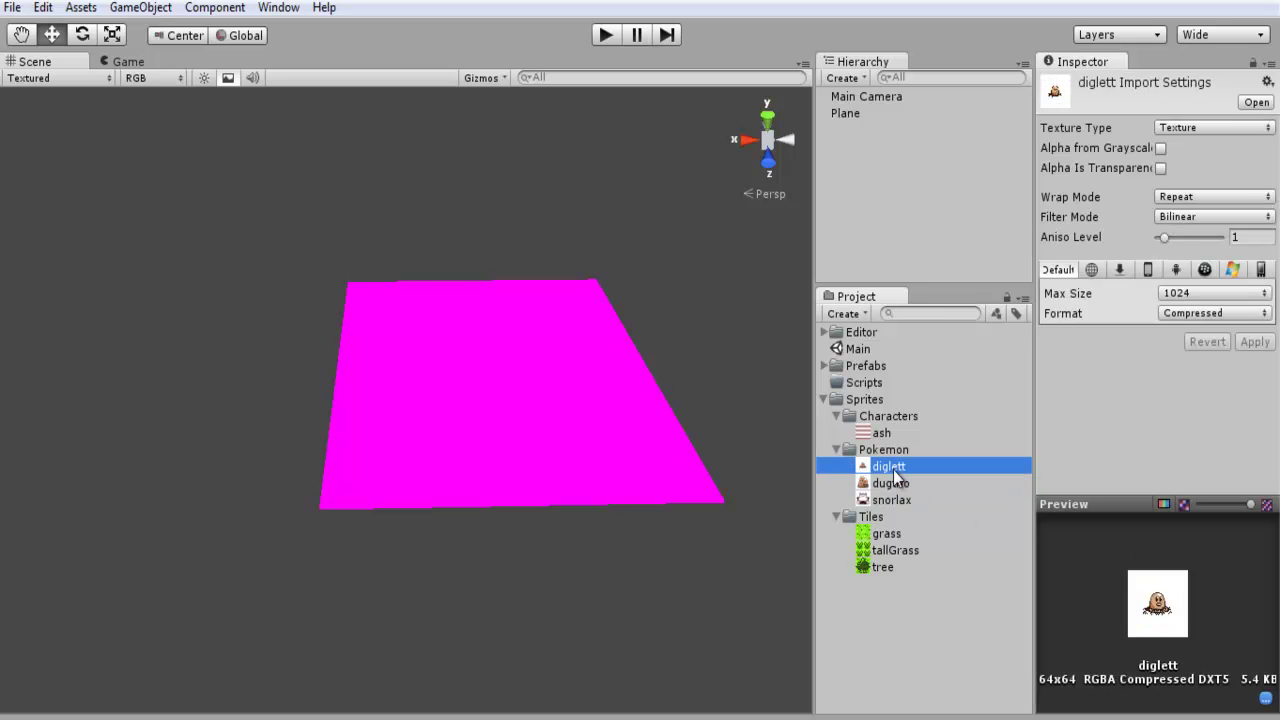
{"action": "left_click", "coordinate": [884, 485]}
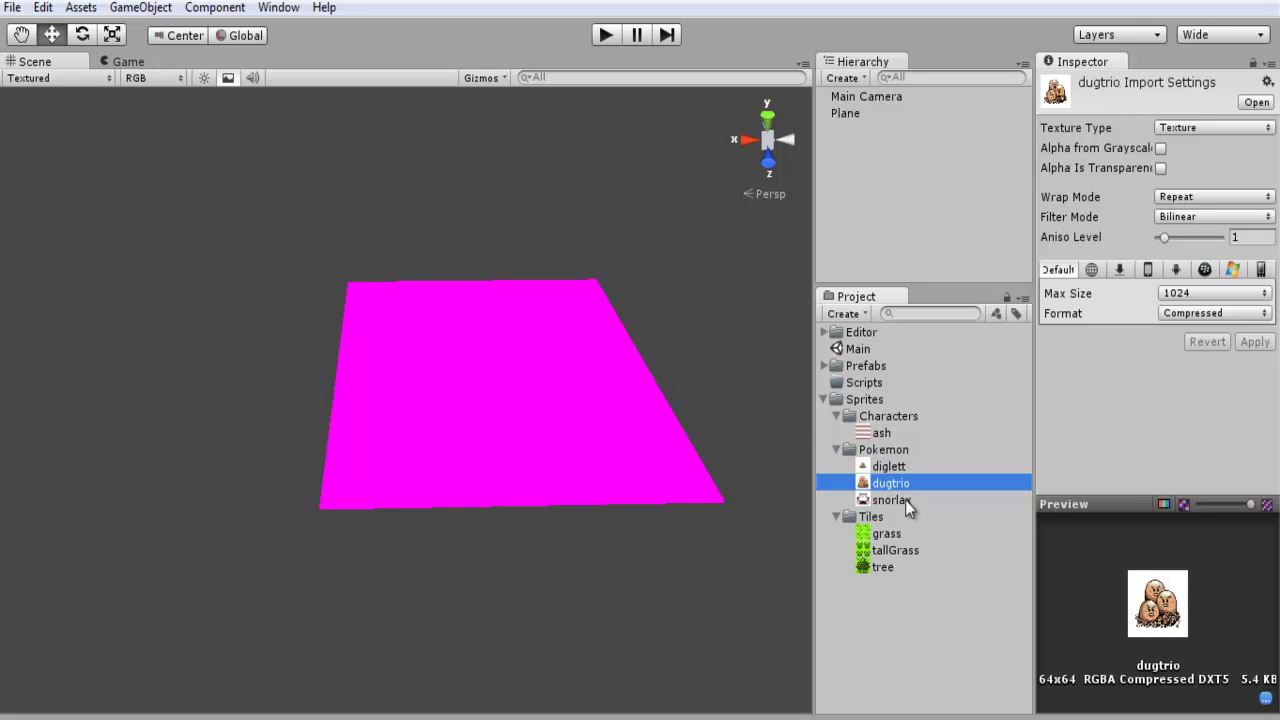
{"action": "left_click", "coordinate": [905, 499]}
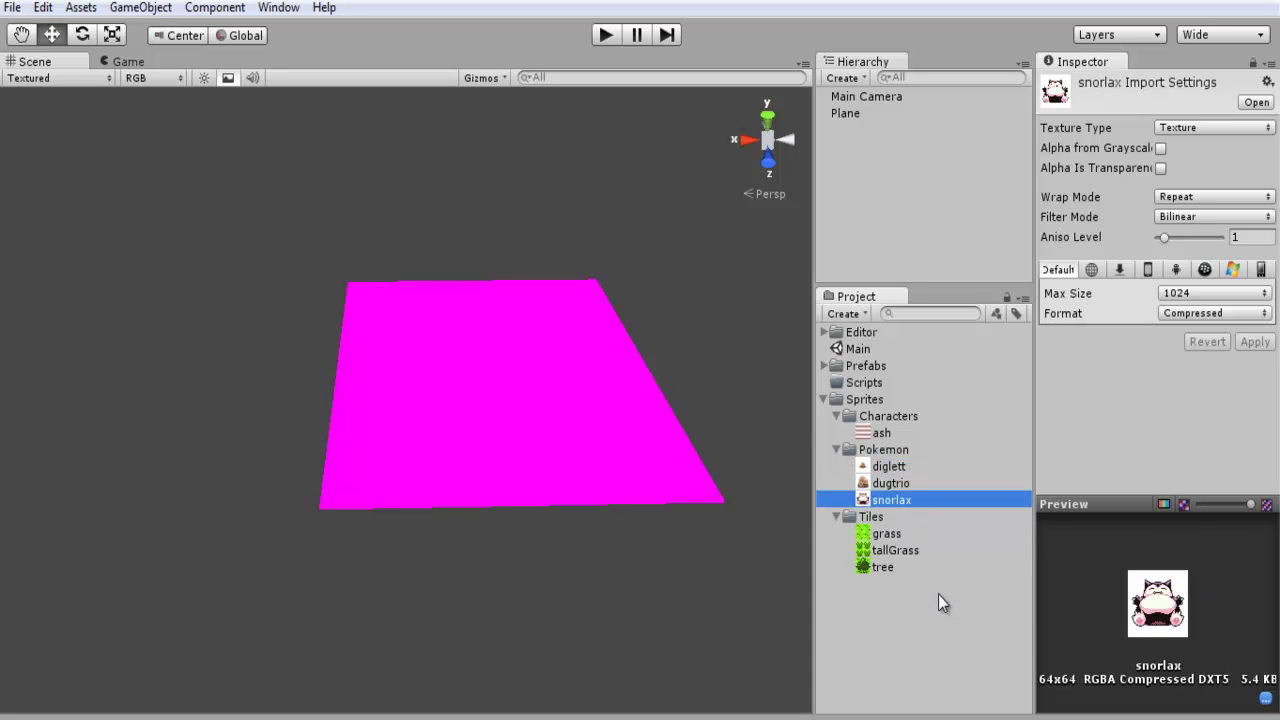
{"action": "left_click", "coordinate": [900, 464]}
{"action": "left_click", "coordinate": [903, 484]}
{"action": "left_click", "coordinate": [903, 465]}
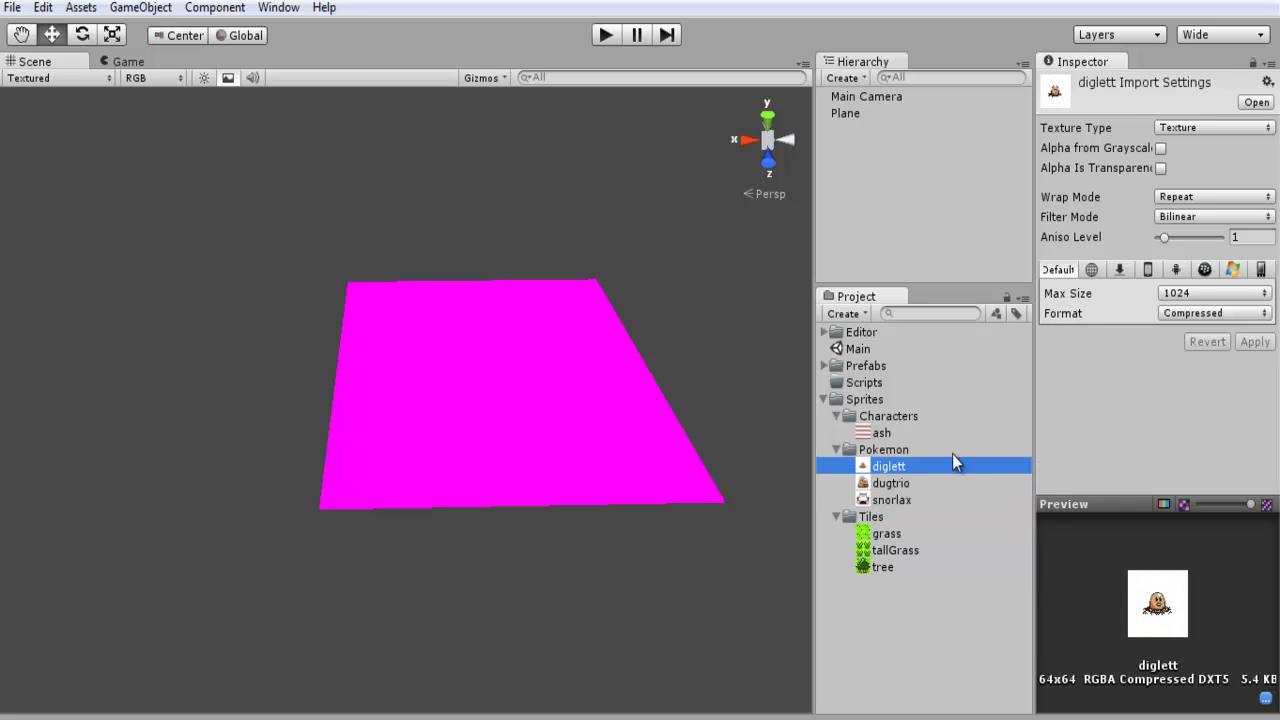
{"action": "left_click", "coordinate": [894, 484]}
{"action": "left_click", "coordinate": [897, 514]}
{"action": "left_click", "coordinate": [890, 465]}
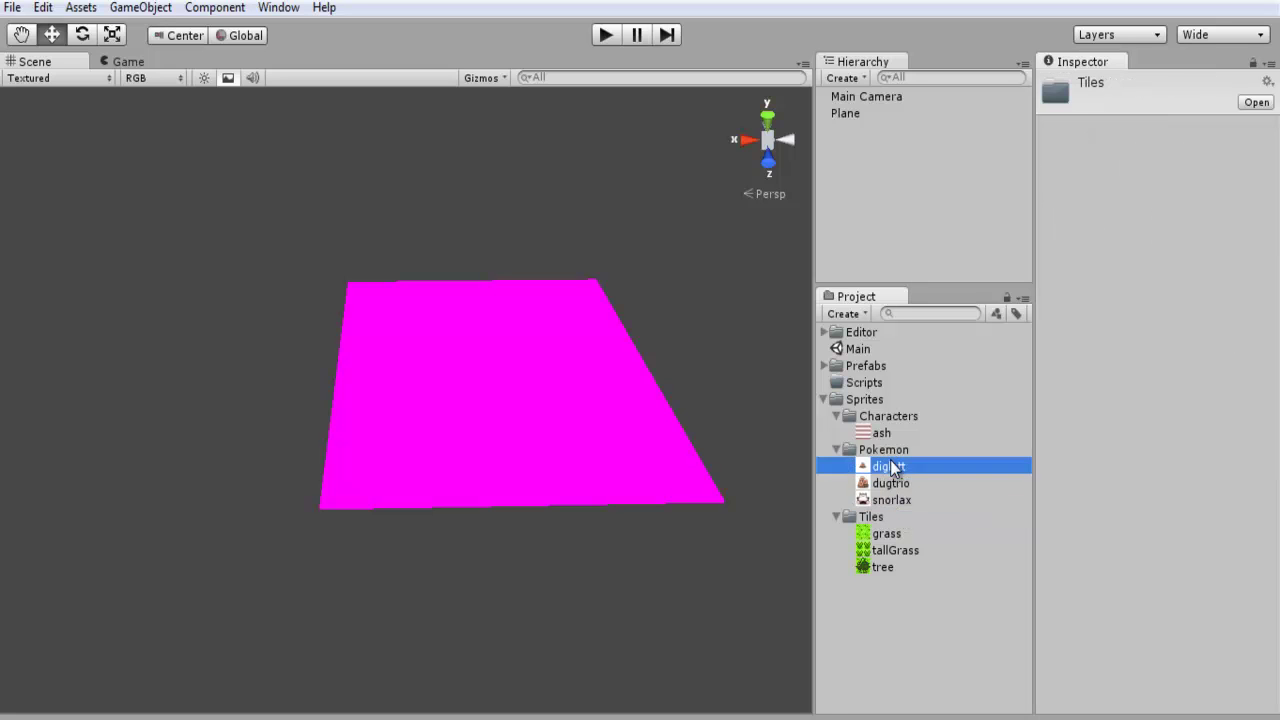
{"action": "left_click", "coordinate": [891, 482]}
{"action": "left_click", "coordinate": [891, 500]}
{"action": "left_click", "coordinate": [889, 466]}
{"action": "left_click", "coordinate": [891, 483]}
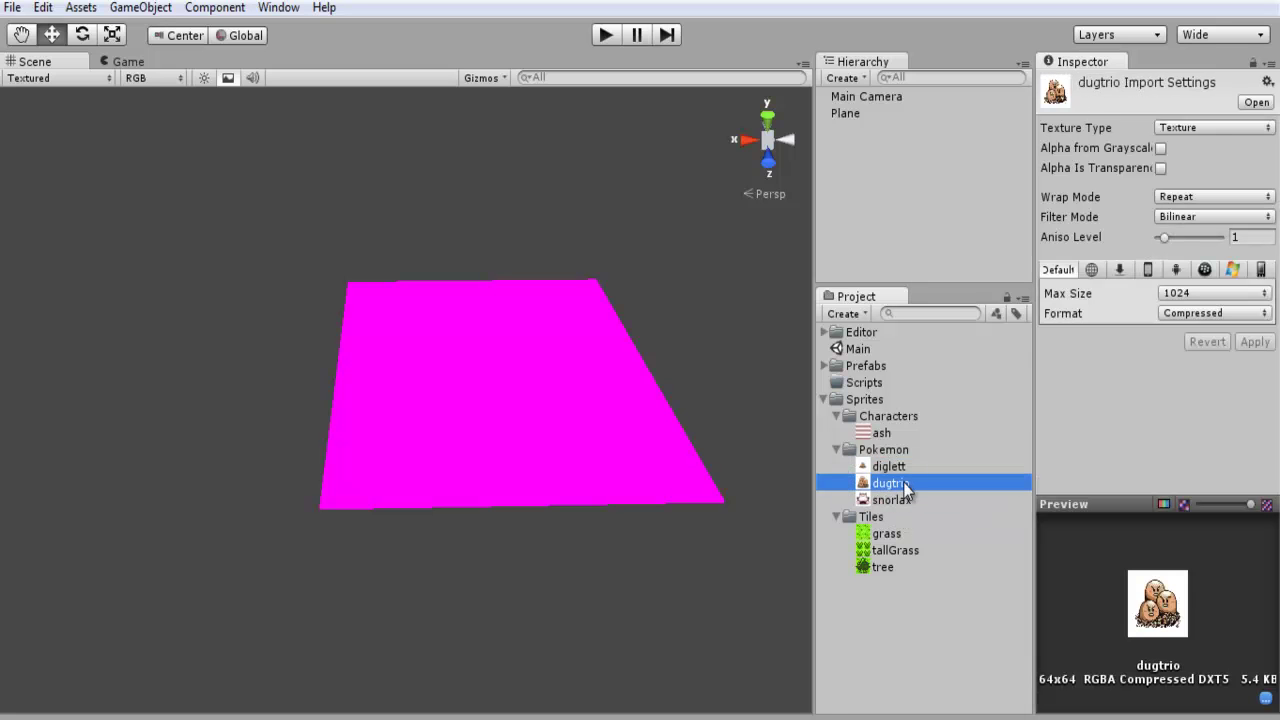
{"action": "left_click", "coordinate": [889, 466]}
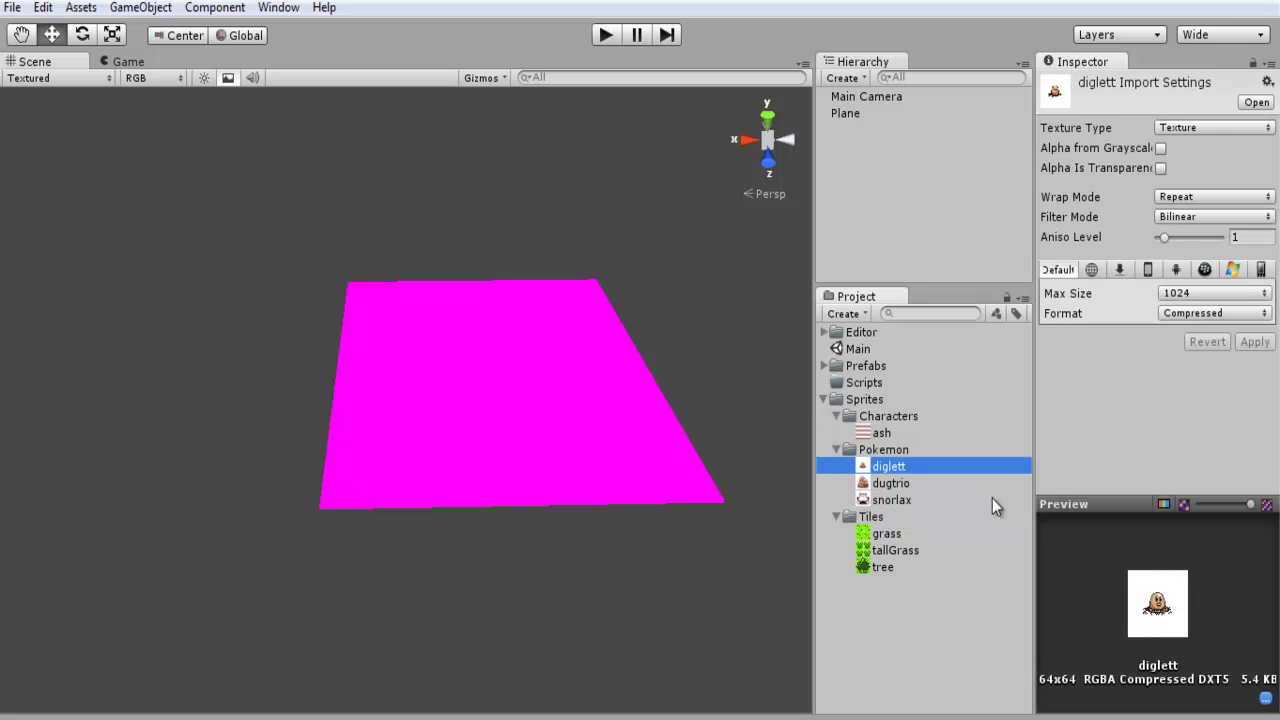
Step: Preview the grass, tallGrass and tree tile textures, ending on tree's 16x16 import settings
{"action": "left_click", "coordinate": [909, 533]}
{"action": "left_click", "coordinate": [903, 517]}
{"action": "left_click", "coordinate": [906, 535]}
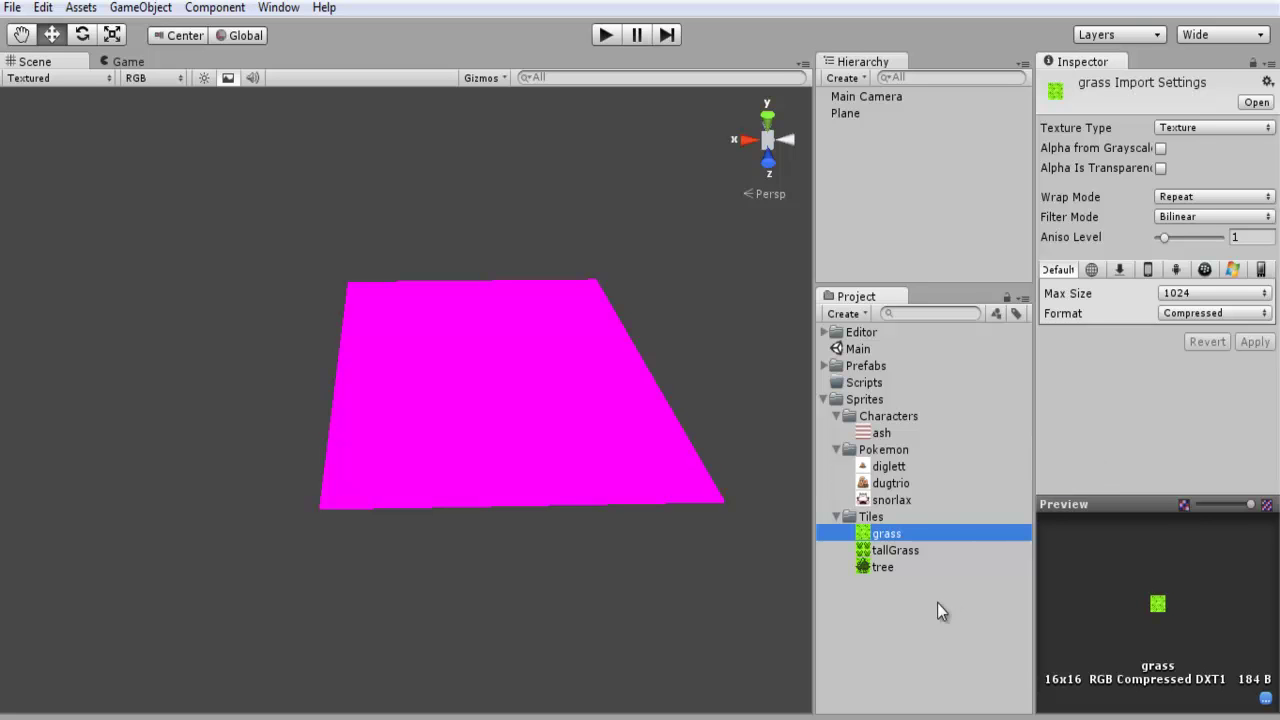
{"action": "left_click", "coordinate": [915, 557]}
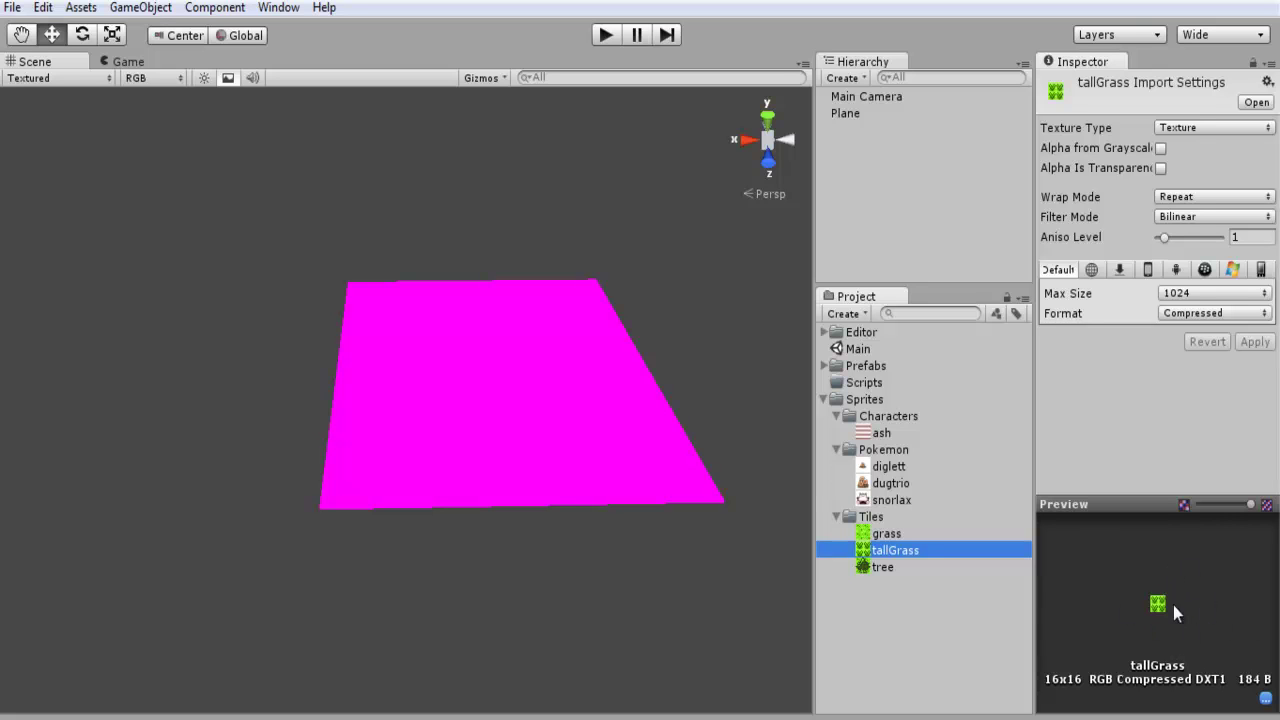
{"action": "left_click", "coordinate": [909, 568]}
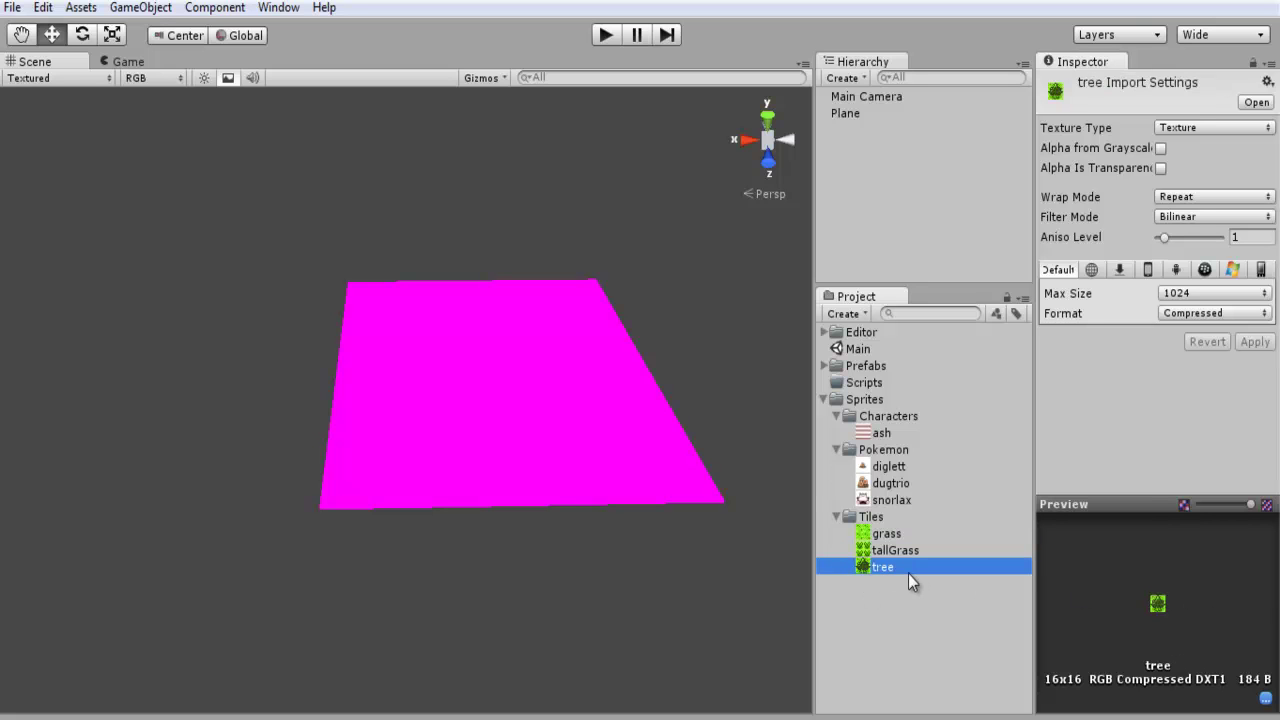